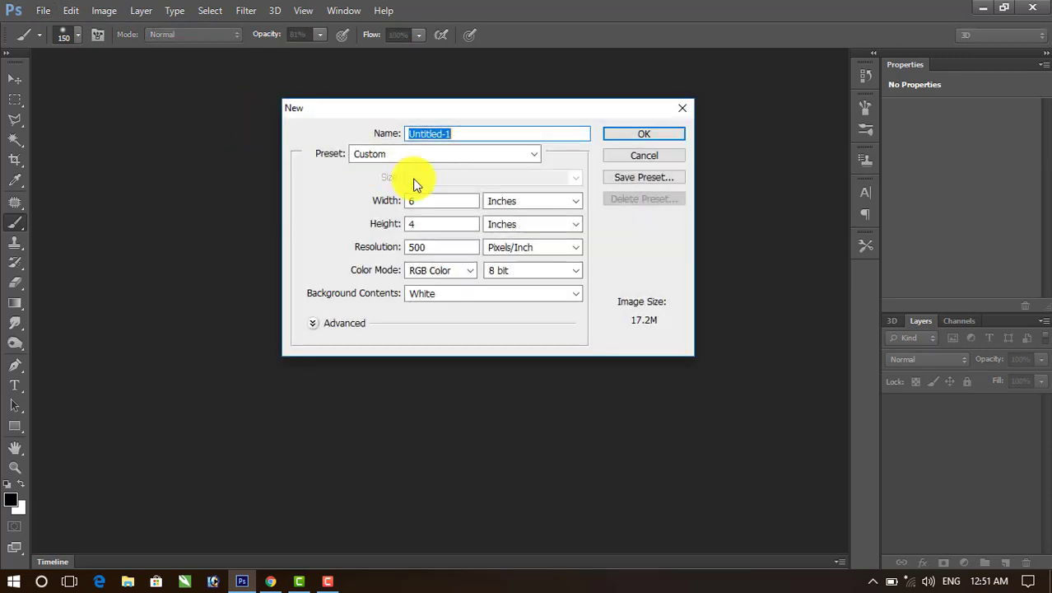
# Create a 6 × 4 inch, 500 pixels/inch RGB document with a white background and convert the Background into a regular layer
pyautogui.click(632, 137)
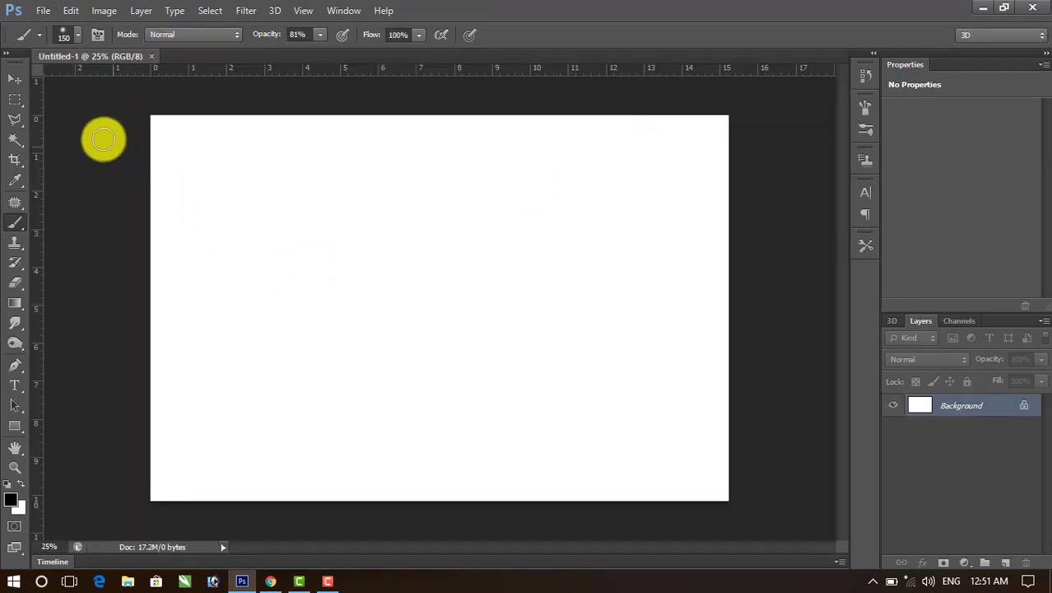
pyautogui.click(13, 82)
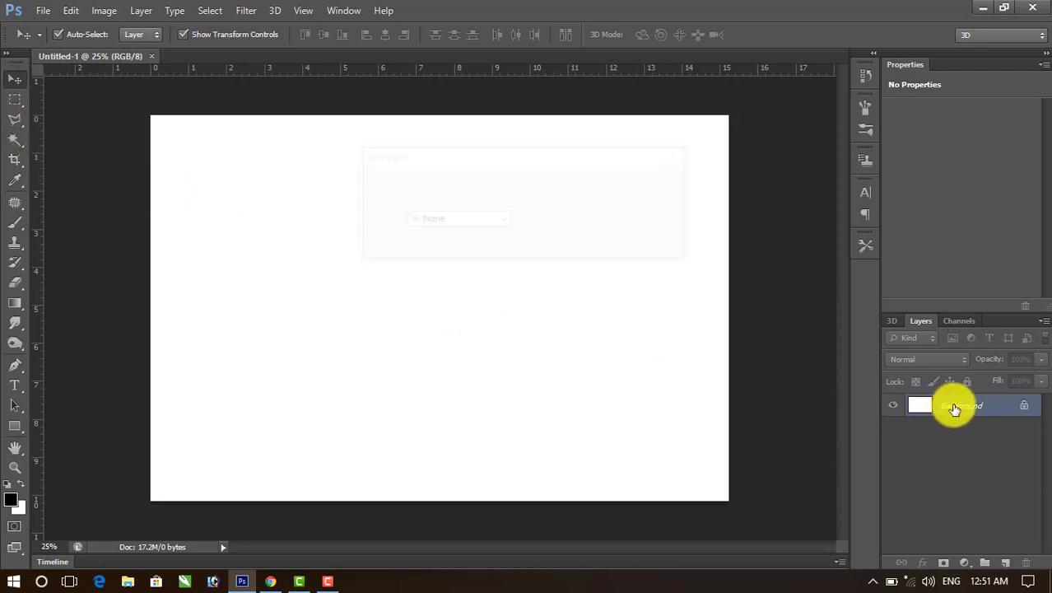
pyautogui.click(658, 180)
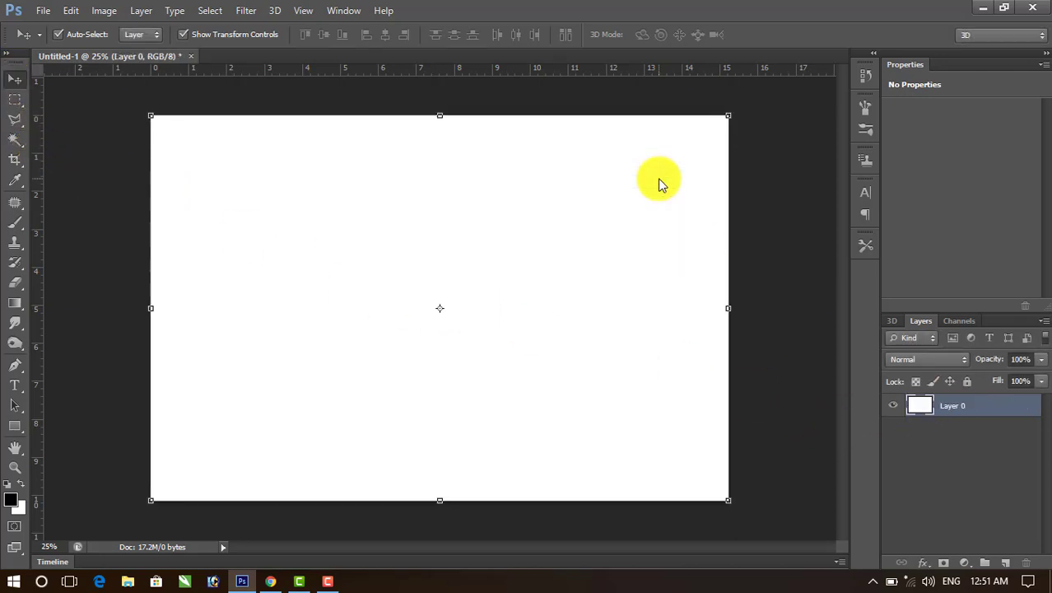
# Add a Gradient Overlay to the background layer with the Radial style and an angle of 0°
pyautogui.click(922, 566)
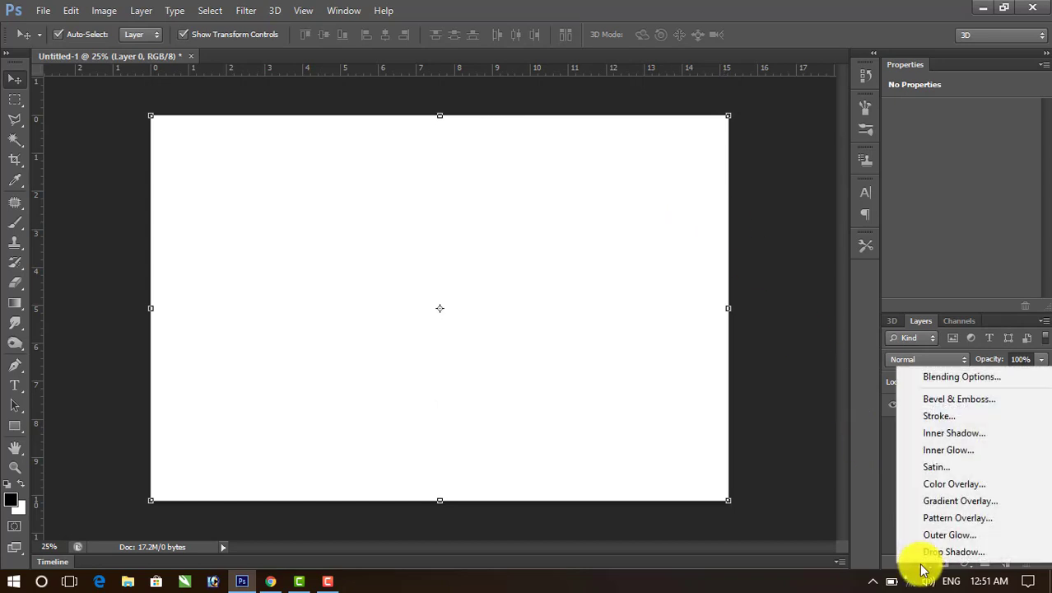
pyautogui.click(935, 505)
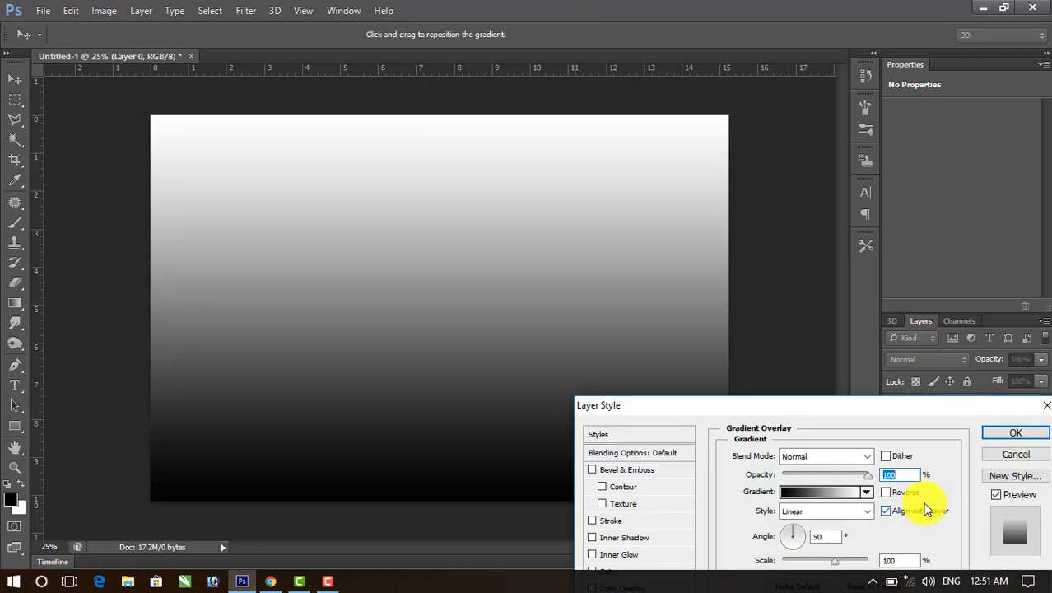
pyautogui.moveTo(831, 413); pyautogui.dragTo(894, 238)
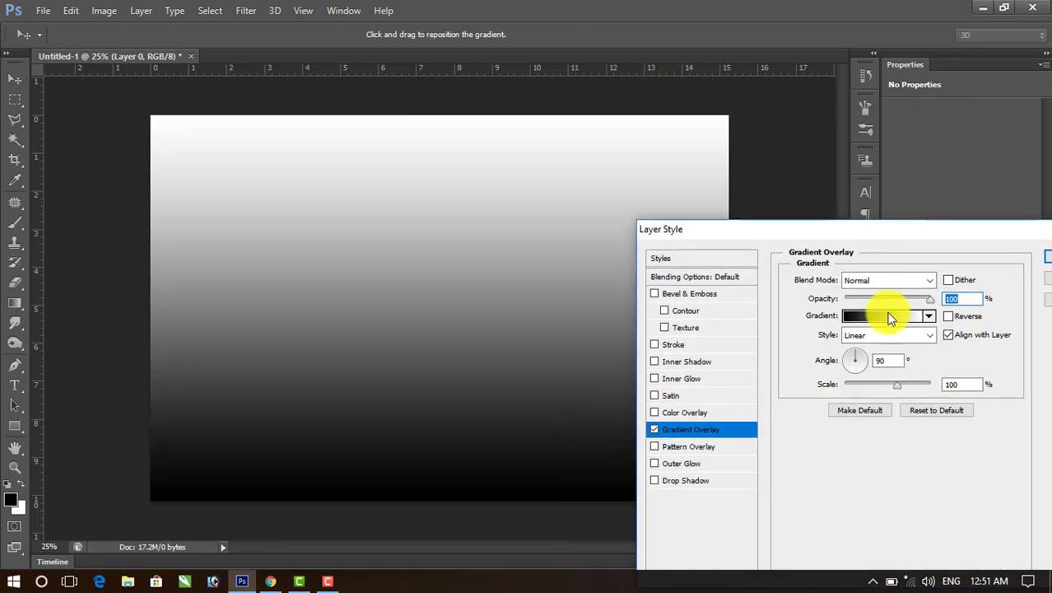
pyautogui.click(909, 335)
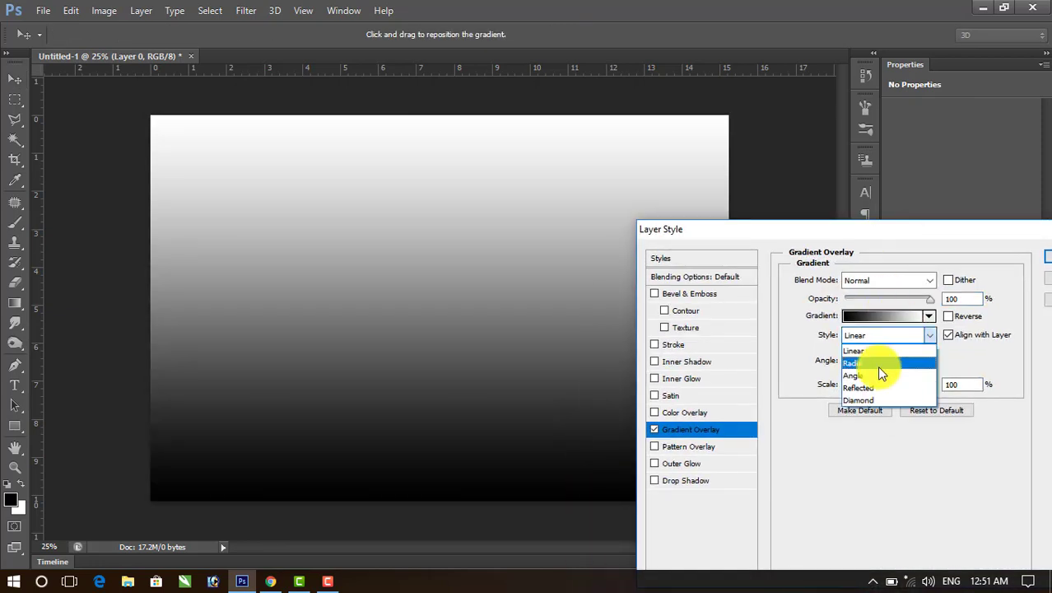
pyautogui.click(876, 366)
pyautogui.click(866, 363)
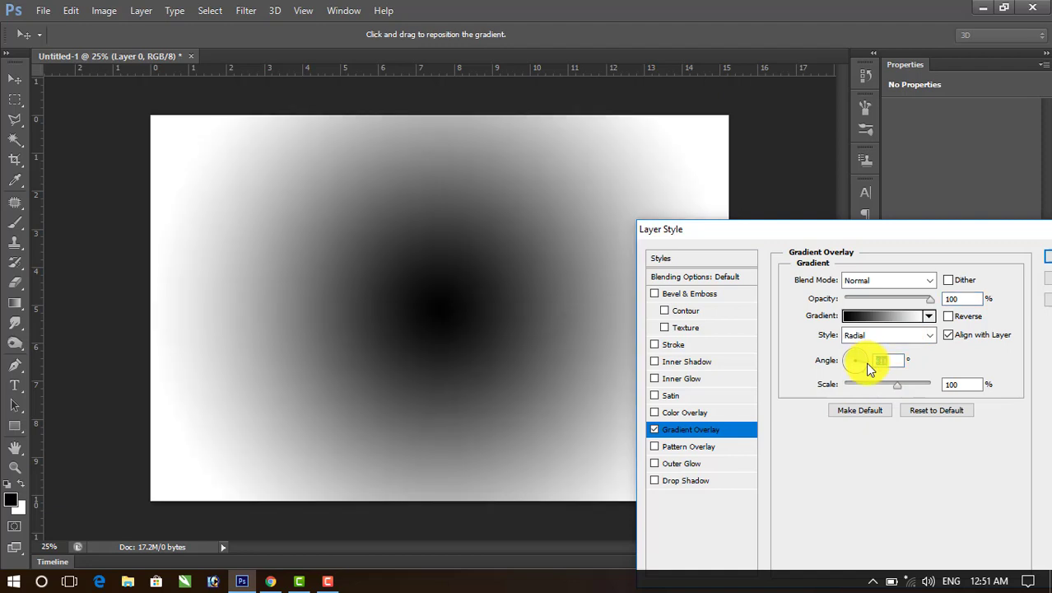
# Recolour the overlay gradient from white (ffffff) at the start stop to mid-grey at the end stop, and apply the layer style
pyautogui.click(855, 315)
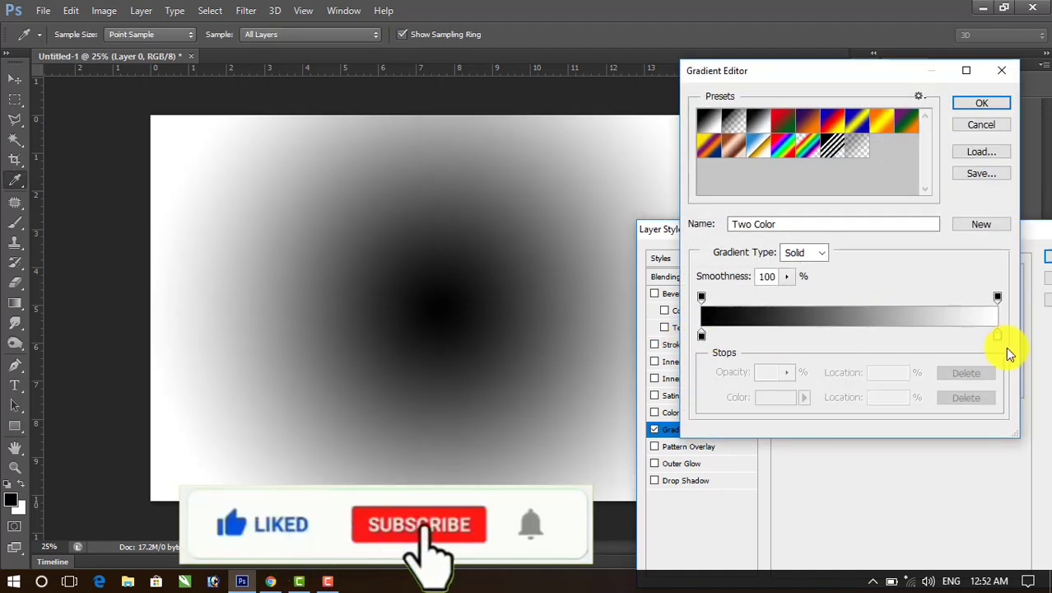
pyautogui.click(996, 335)
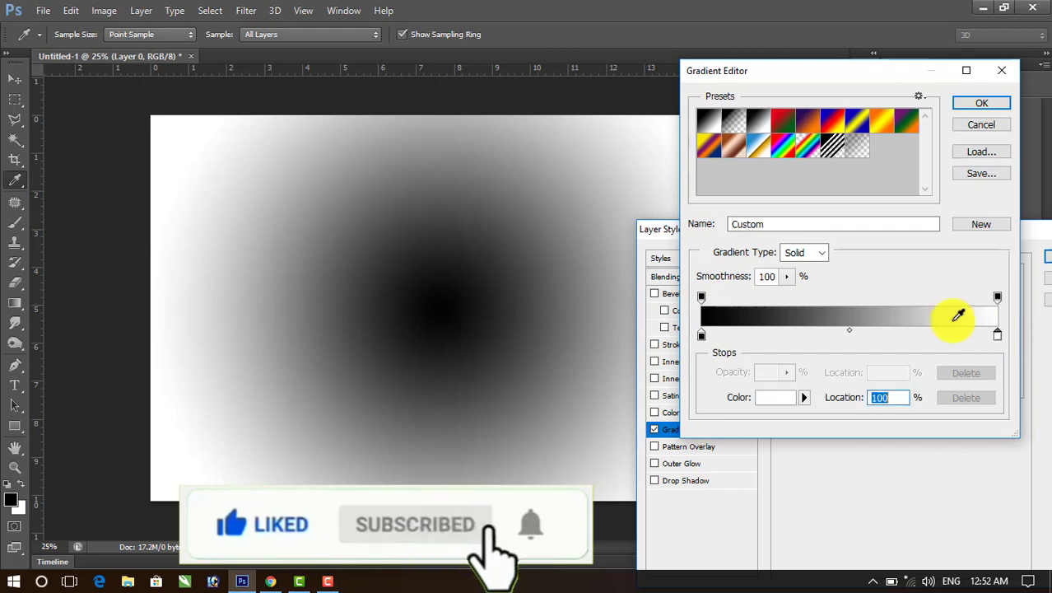
pyautogui.click(897, 313)
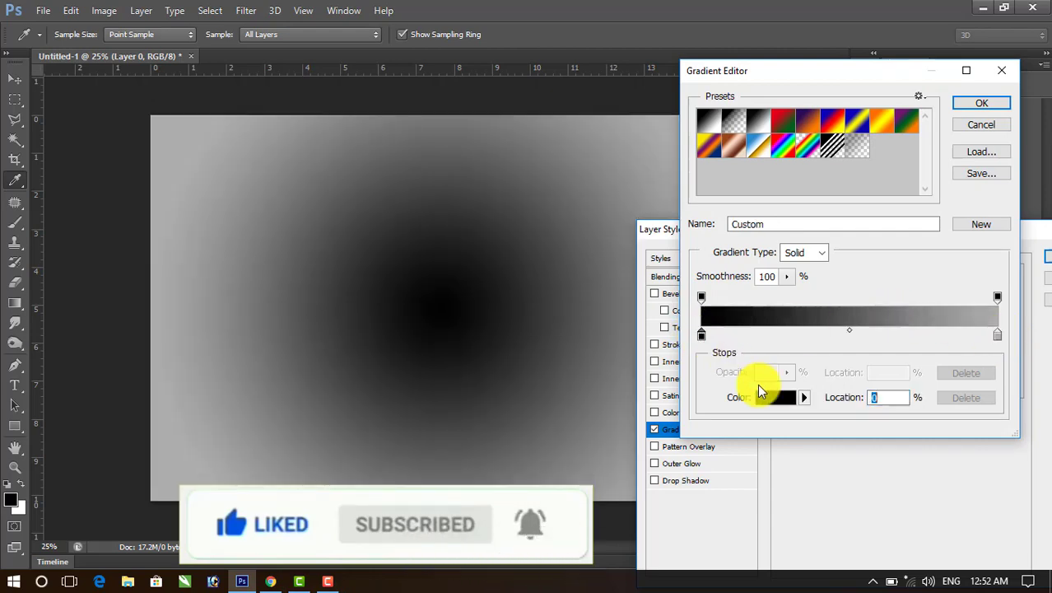
pyautogui.click(778, 399)
pyautogui.moveTo(712, 261); pyautogui.dragTo(621, 189)
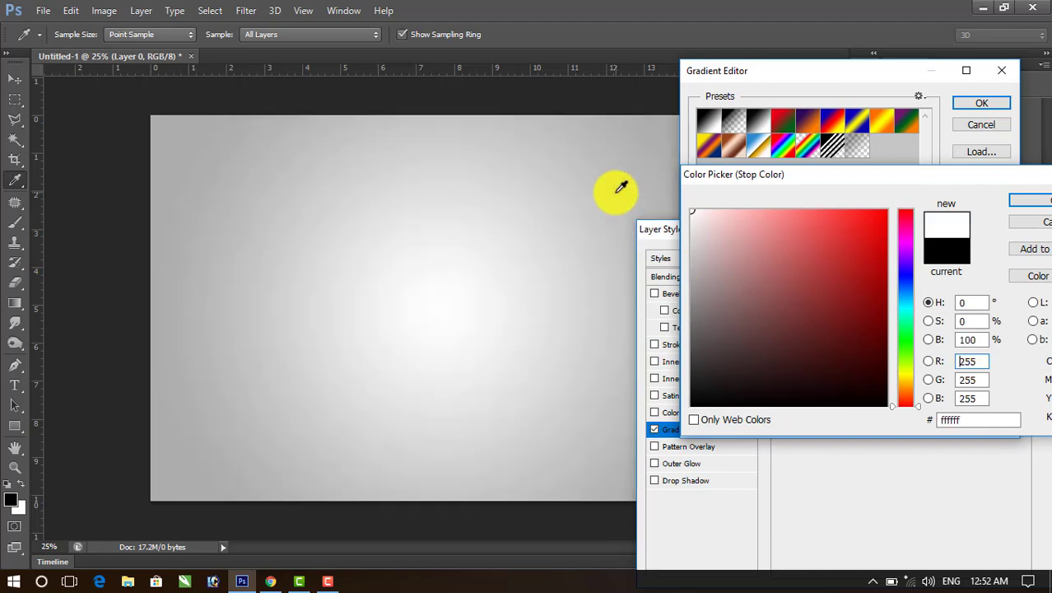
pyautogui.click(1024, 202)
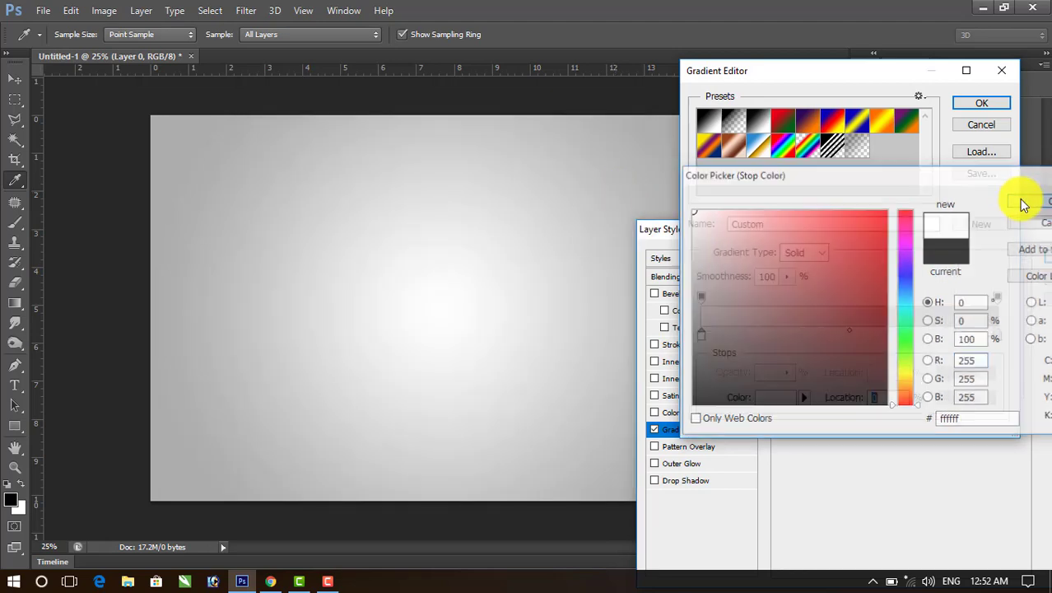
pyautogui.click(977, 104)
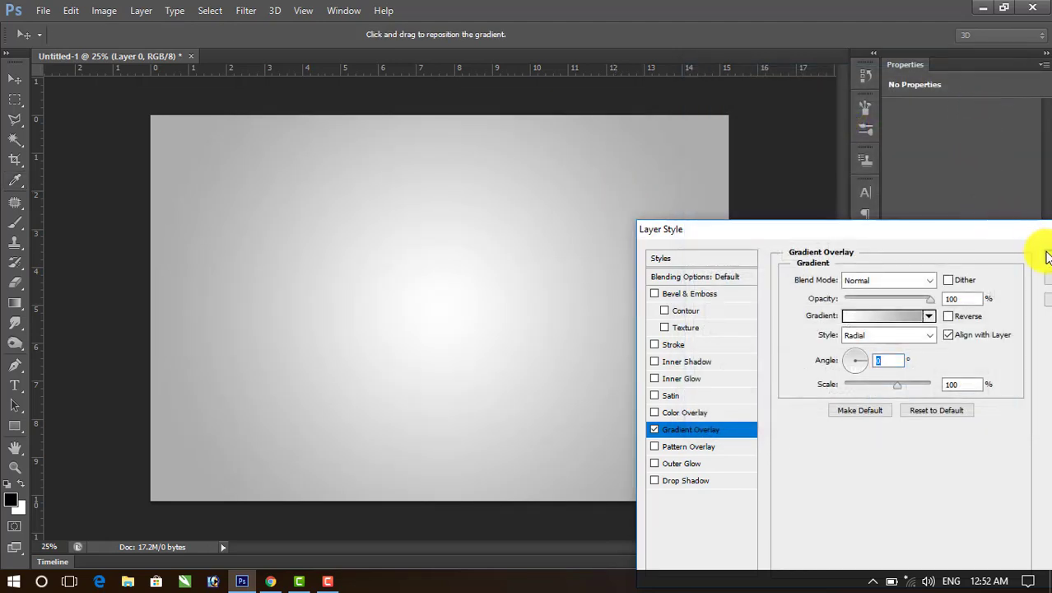
pyautogui.click(1047, 257)
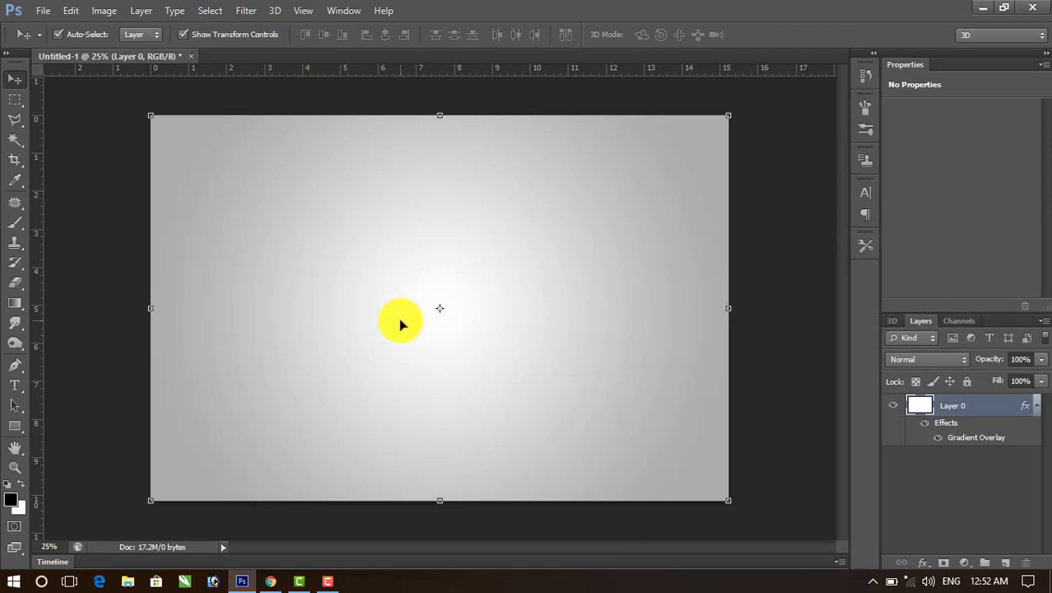
# Place a horizontal guide across the middle of the canvas and add the text "ART" in Impact at 106.12 pt on it
pyautogui.moveTo(322, 72); pyautogui.dragTo(315, 309)
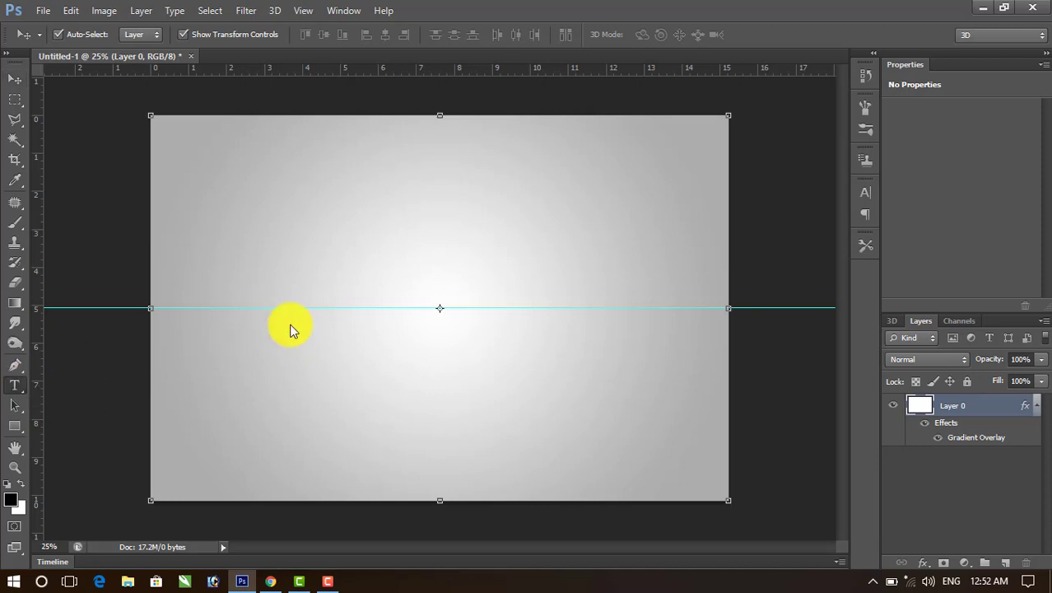
pyautogui.press('t')
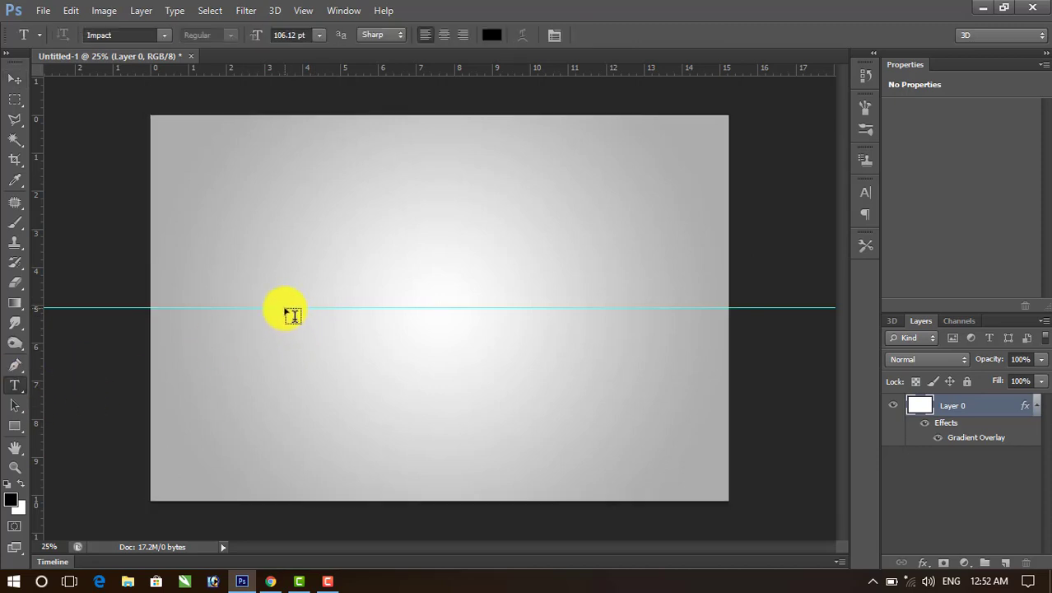
pyautogui.click(285, 307)
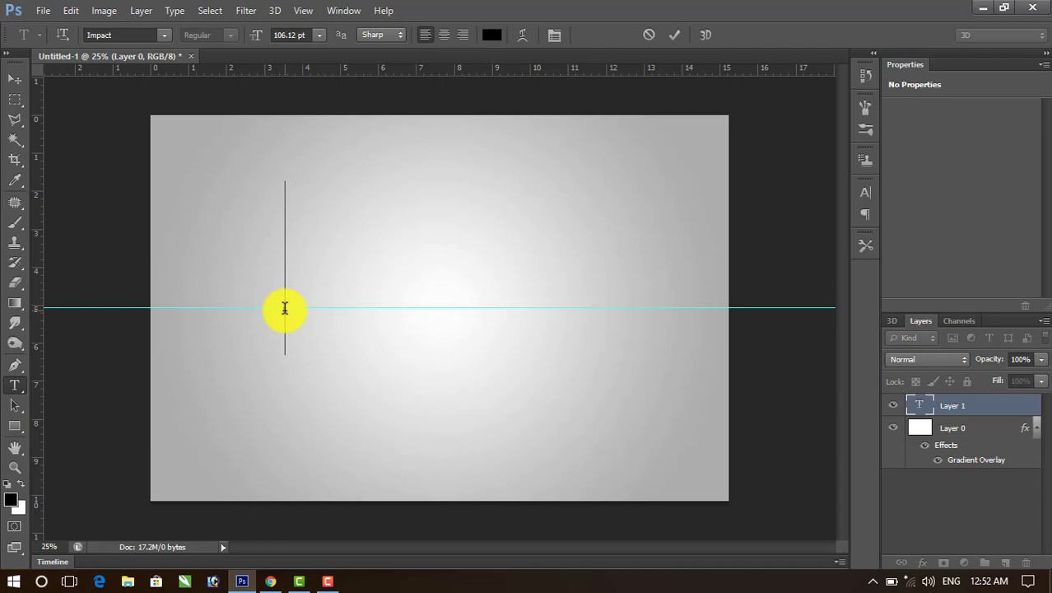
pyautogui.write('ART')
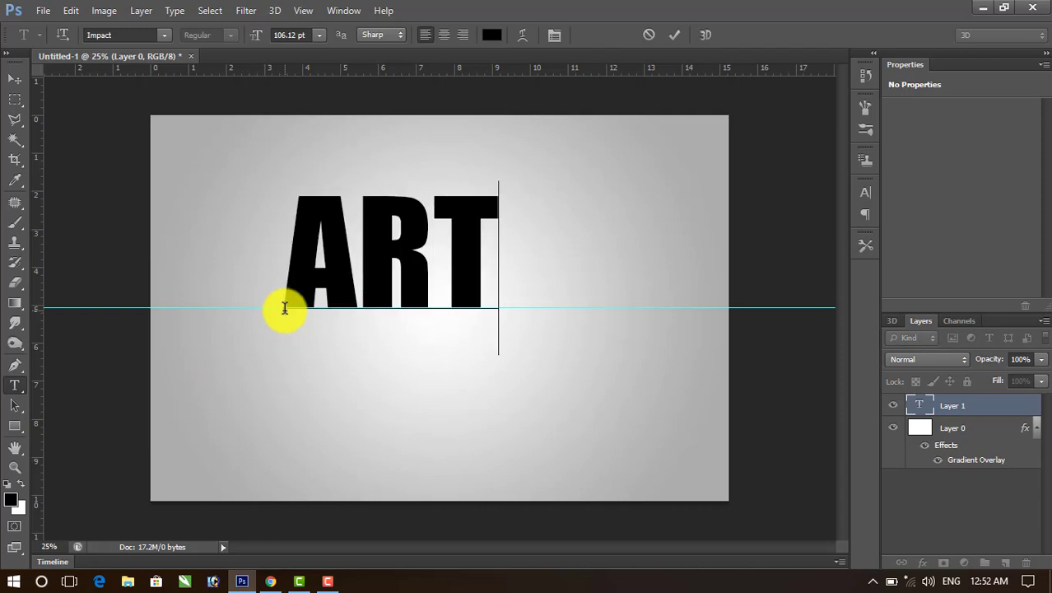
# Scale the ART text up to about 159% and centre it on the canvas over the guide
pyautogui.click(14, 80)
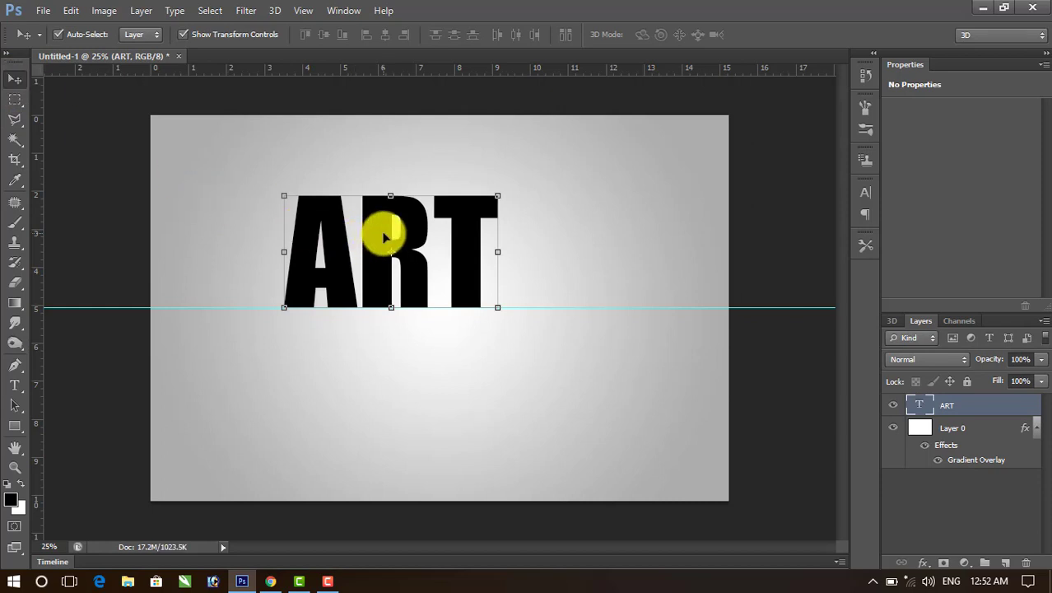
pyautogui.moveTo(384, 238); pyautogui.dragTo(408, 267)
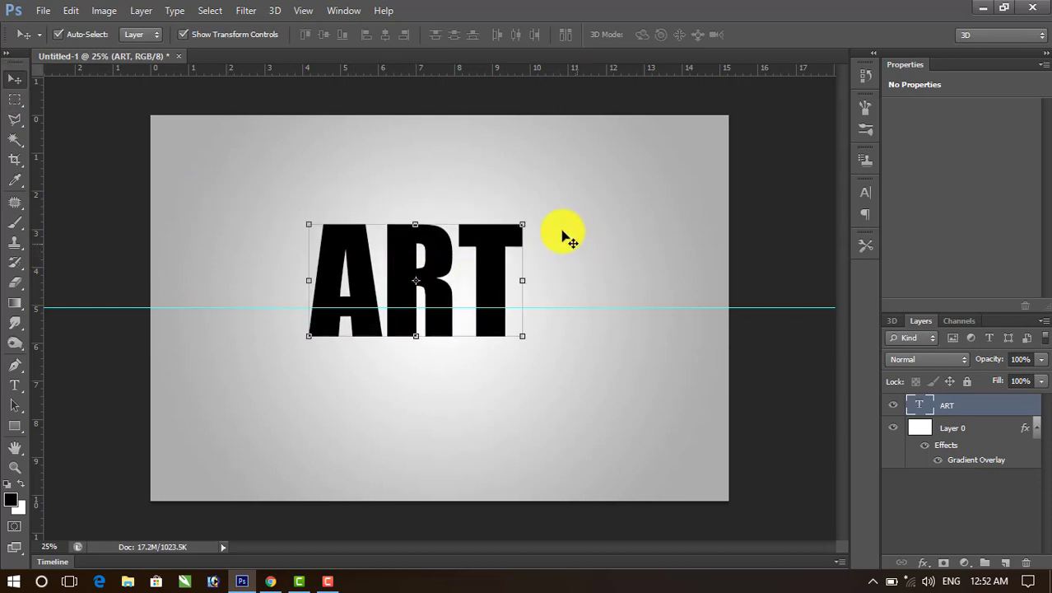
pyautogui.moveTo(529, 219); pyautogui.dragTo(577, 148)
pyautogui.hotkey('ctrl', 'z')
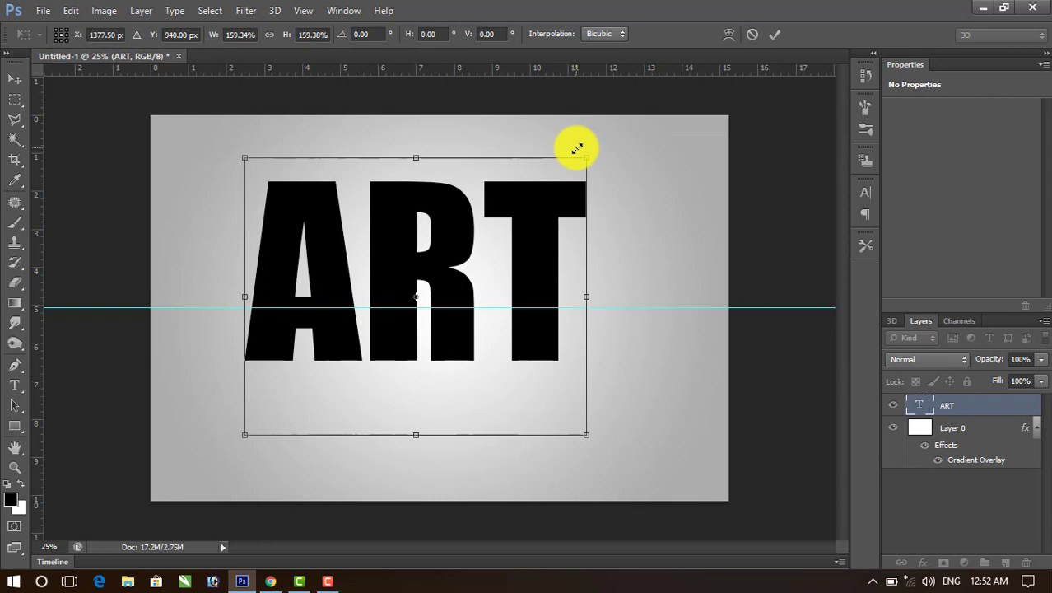
pyautogui.press('Return')
pyautogui.moveTo(455, 247); pyautogui.dragTo(477, 288)
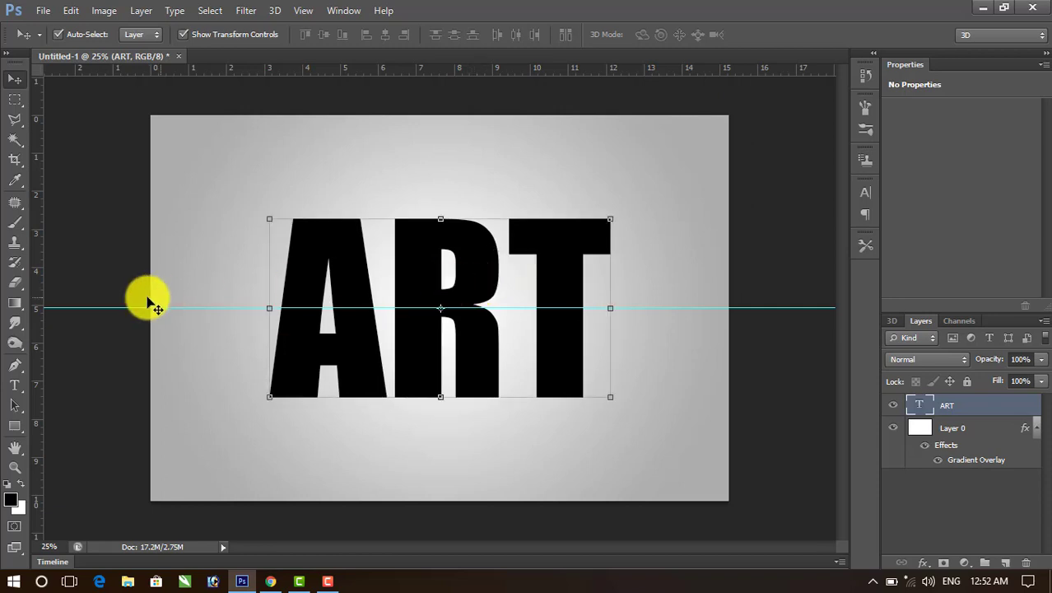
pyautogui.click(15, 99)
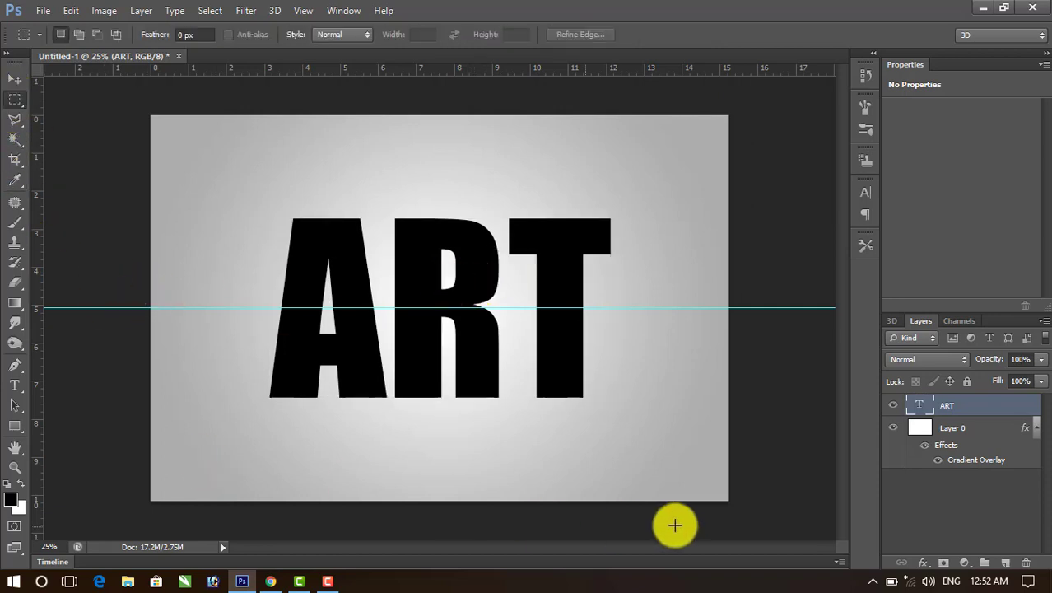
pyautogui.moveTo(730, 501); pyautogui.dragTo(85, 311)
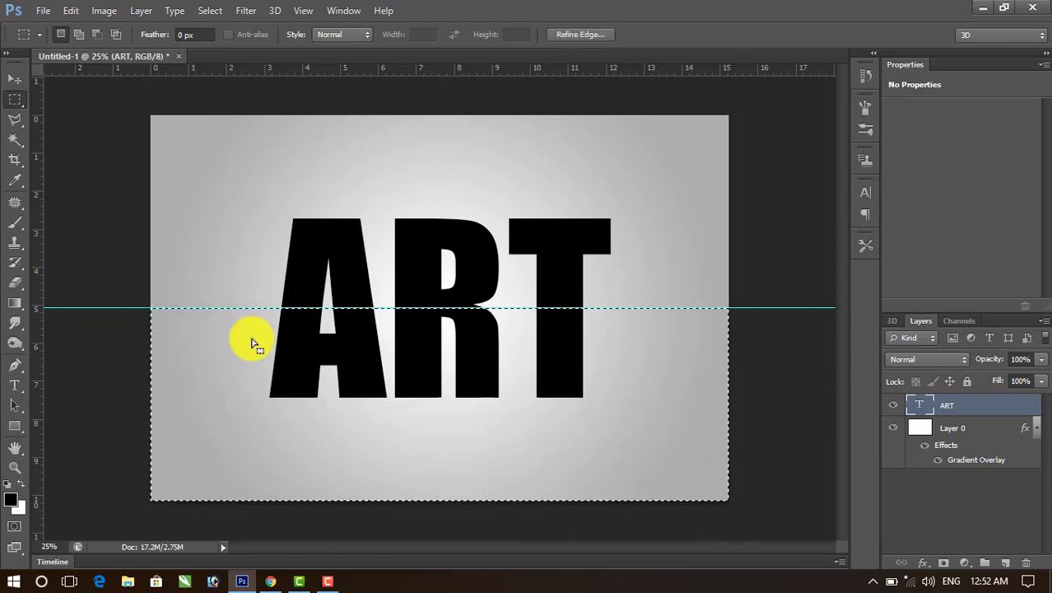
pyautogui.rightClick(354, 338)
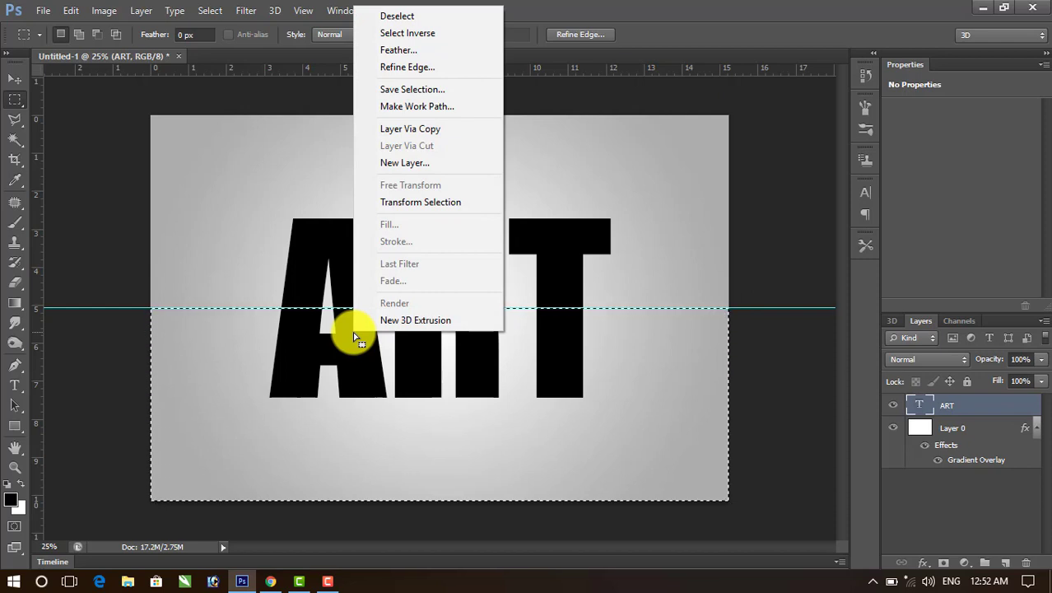
pyautogui.click(349, 351)
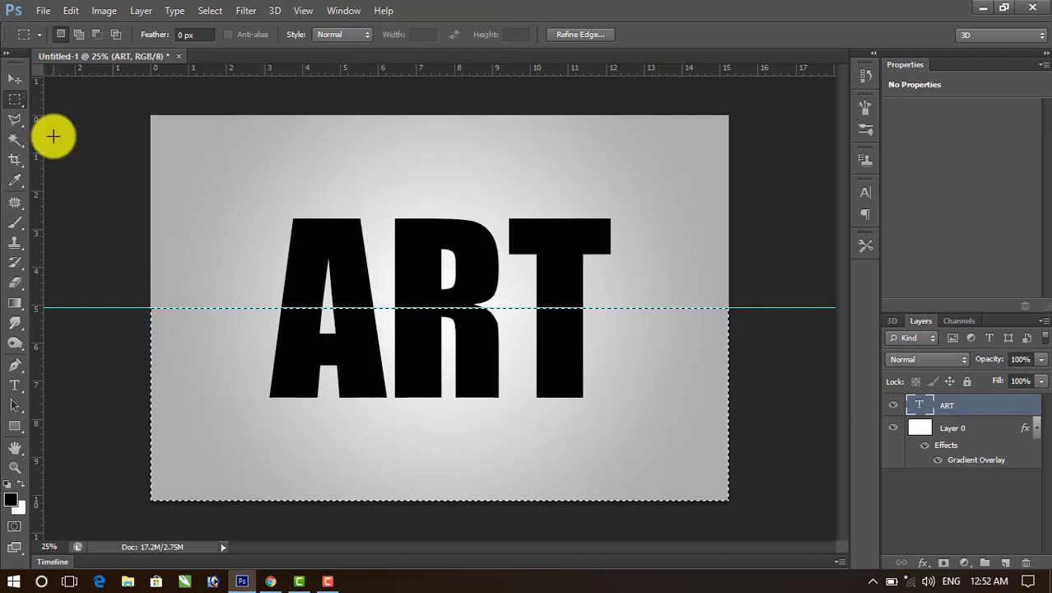
pyautogui.click(14, 80)
pyautogui.hotkey('ctrl', 'd')
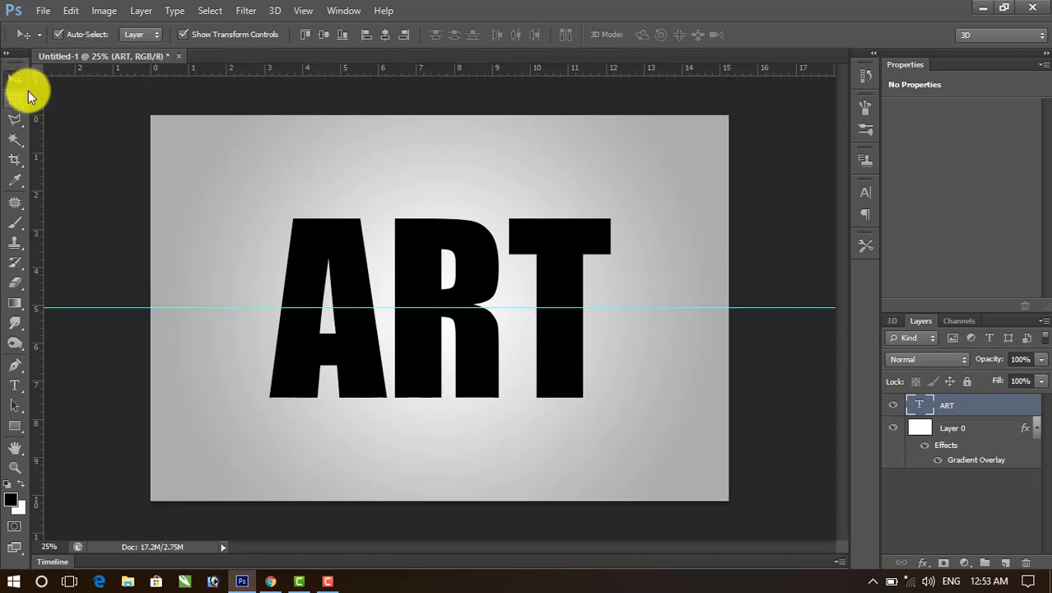
# Rasterize the ART text layer and cut the part below the guide onto a new layer with Layer Via Cut
pyautogui.rightClick(948, 409)
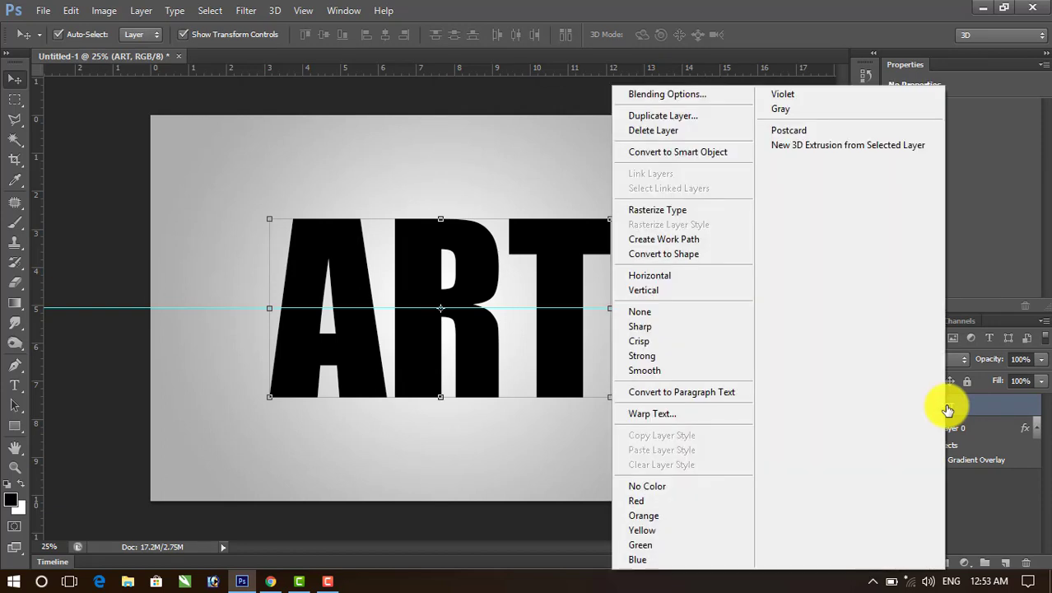
pyautogui.click(696, 213)
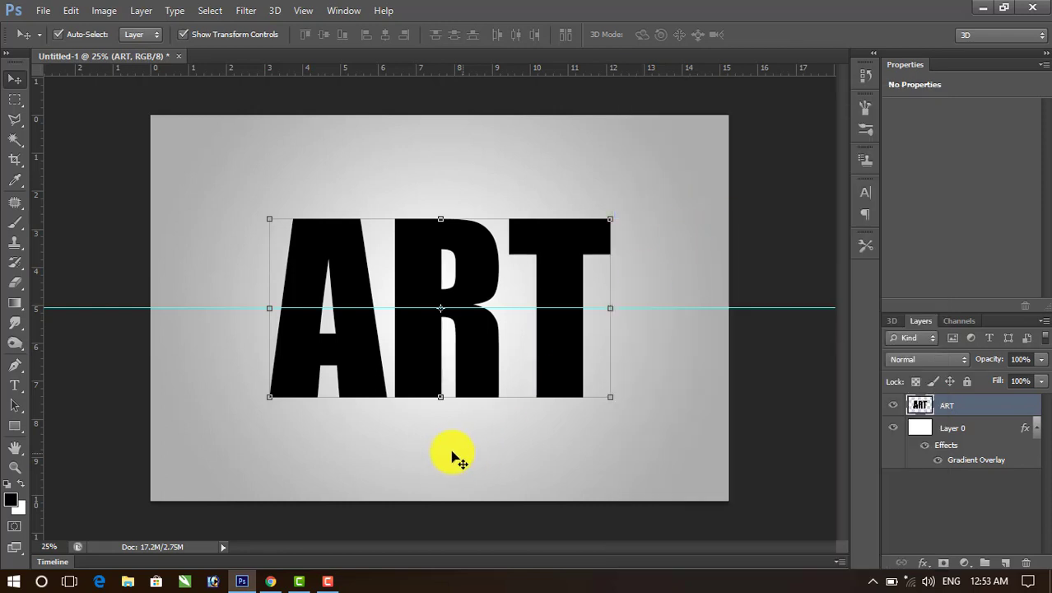
pyautogui.click(13, 104)
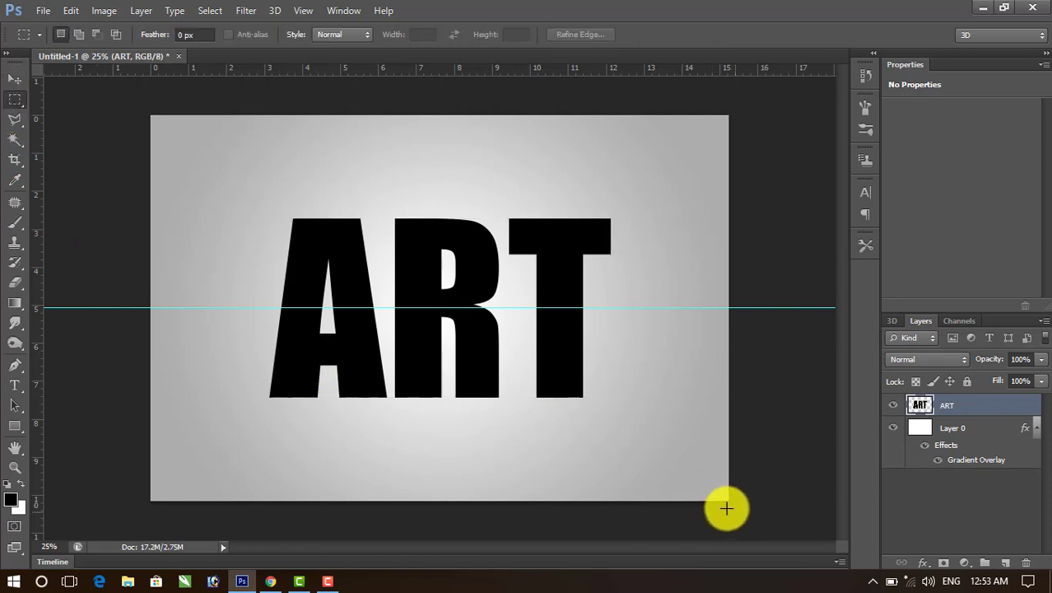
pyautogui.moveTo(726, 508); pyautogui.dragTo(117, 310)
pyautogui.rightClick(357, 351)
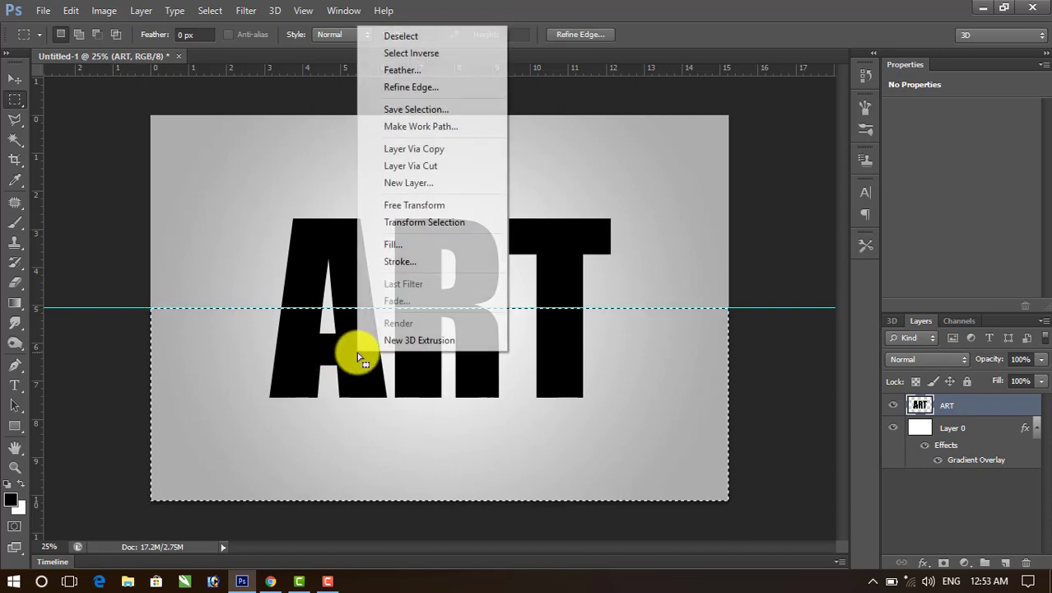
pyautogui.click(400, 168)
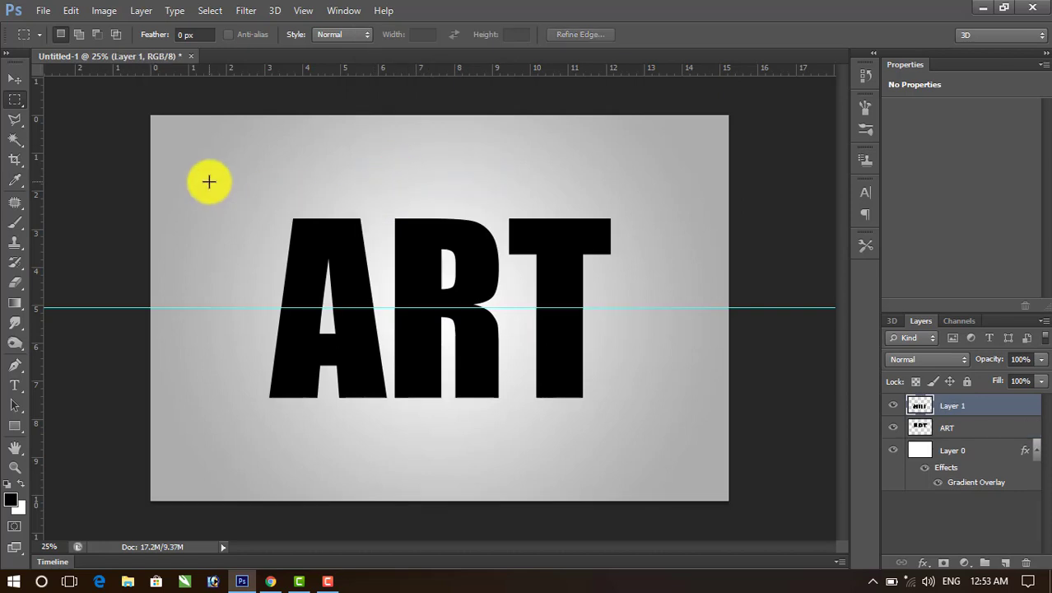
# Narrow the top edge of the ART layer's upper letter halves with a Perspective transform so the letters lean inward
pyautogui.click(14, 79)
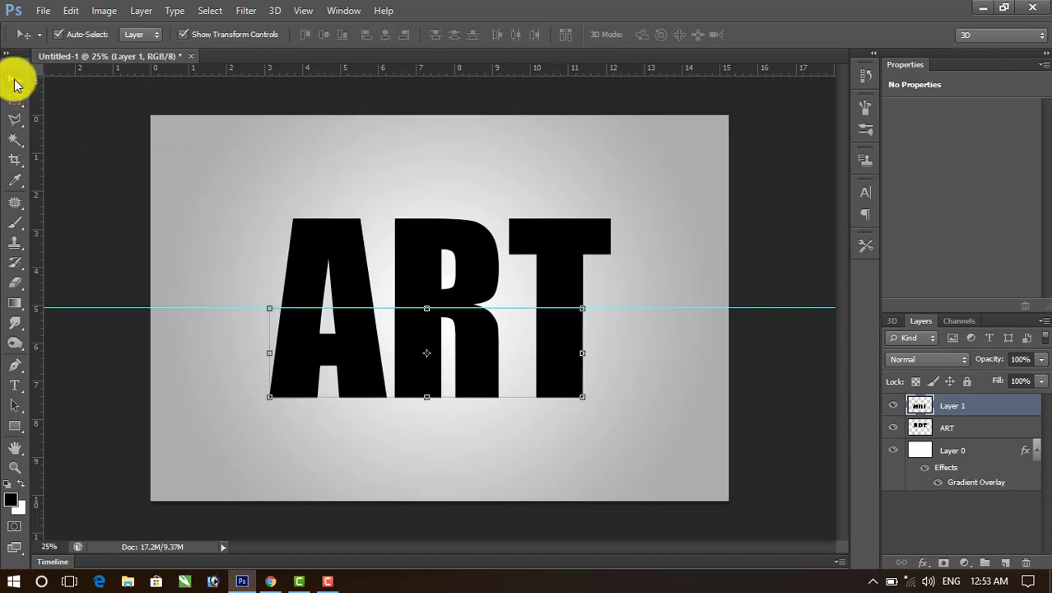
pyautogui.click(349, 260)
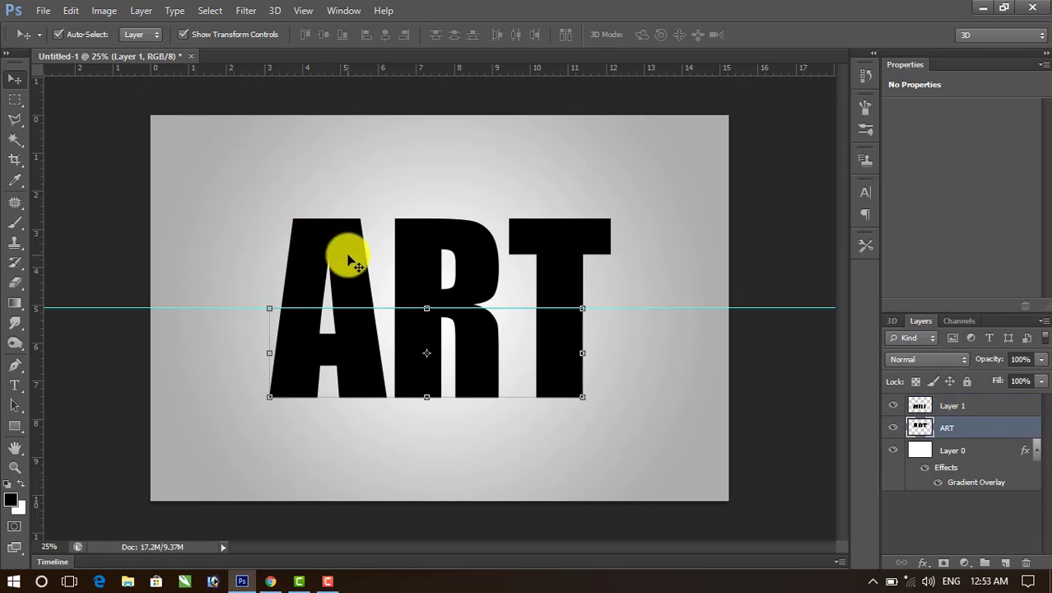
pyautogui.click(72, 12)
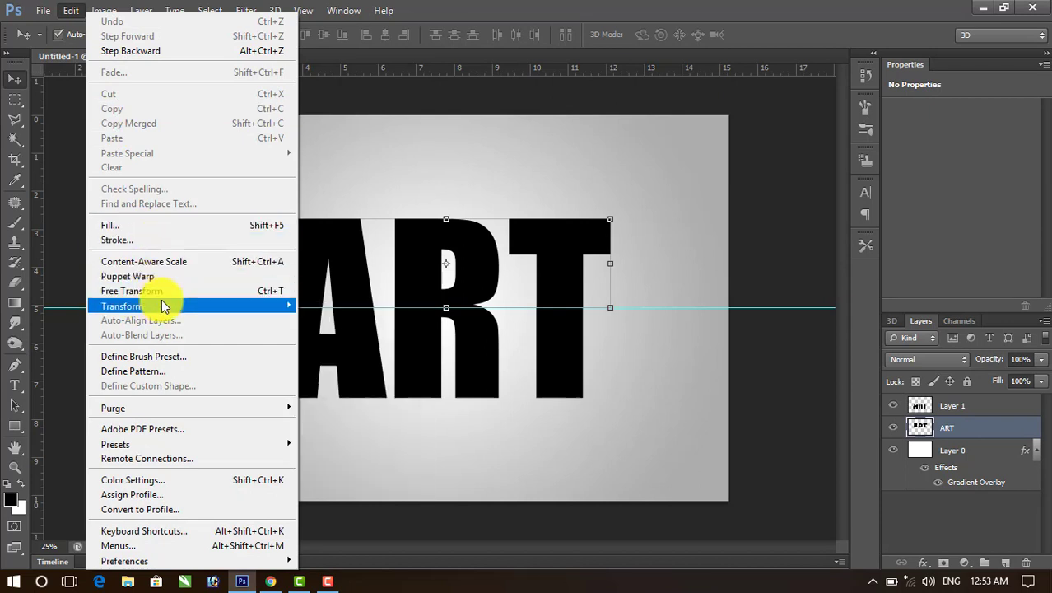
pyautogui.moveTo(212, 309)
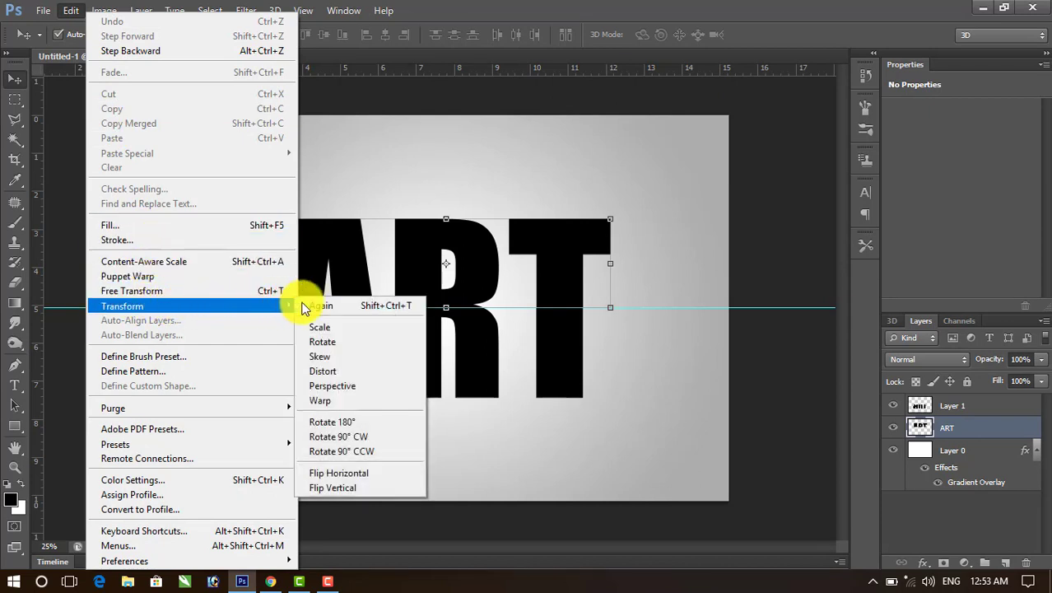
pyautogui.click(368, 385)
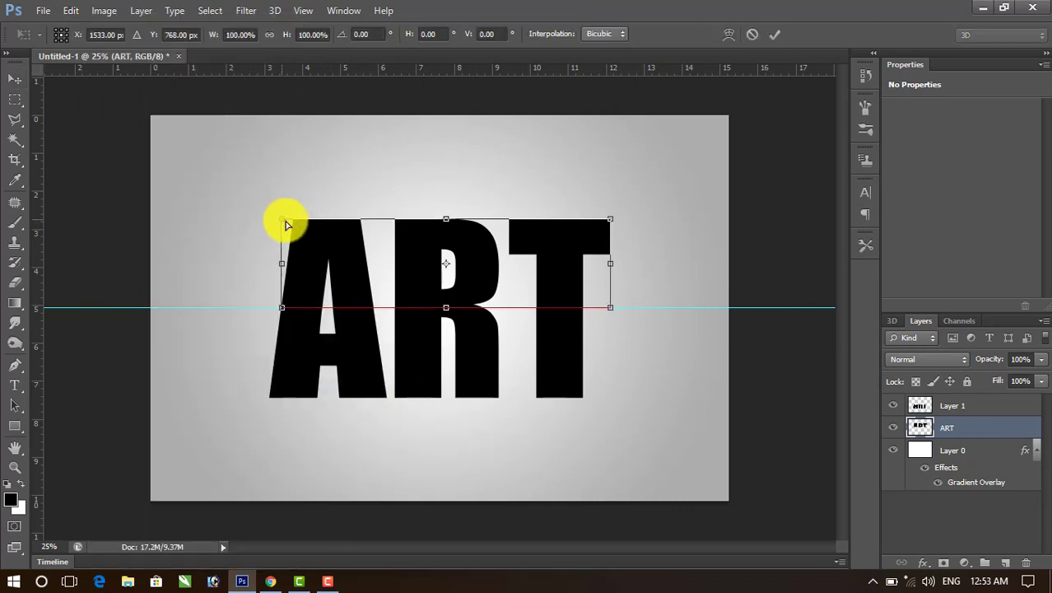
pyautogui.moveTo(287, 224); pyautogui.dragTo(322, 234)
pyautogui.press('Return')
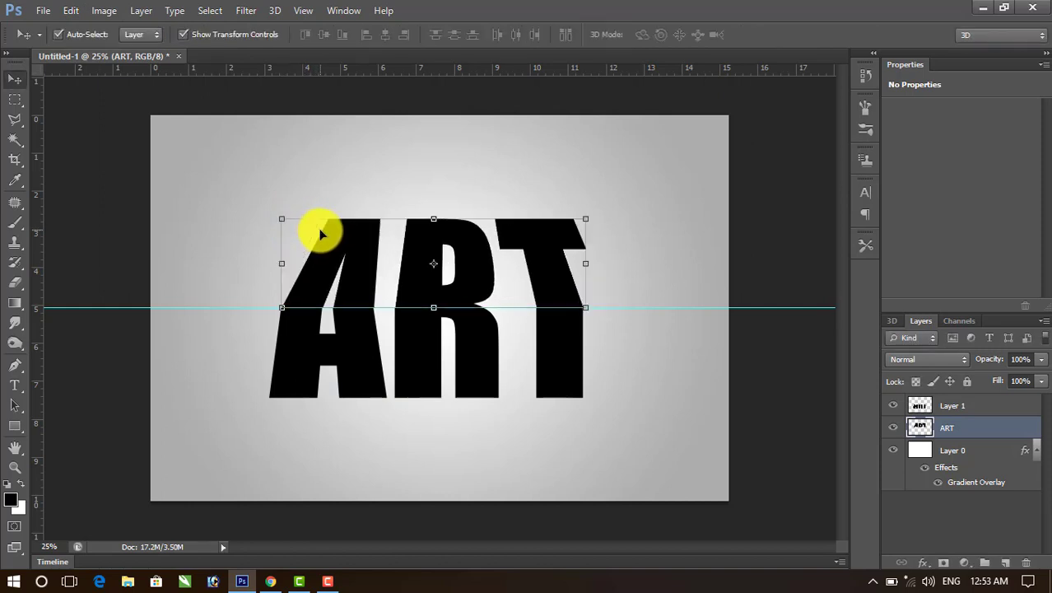
# Scale the upper letter halves to 88.79% of their height, keeping their lower edge on the guide
pyautogui.click(433, 219)
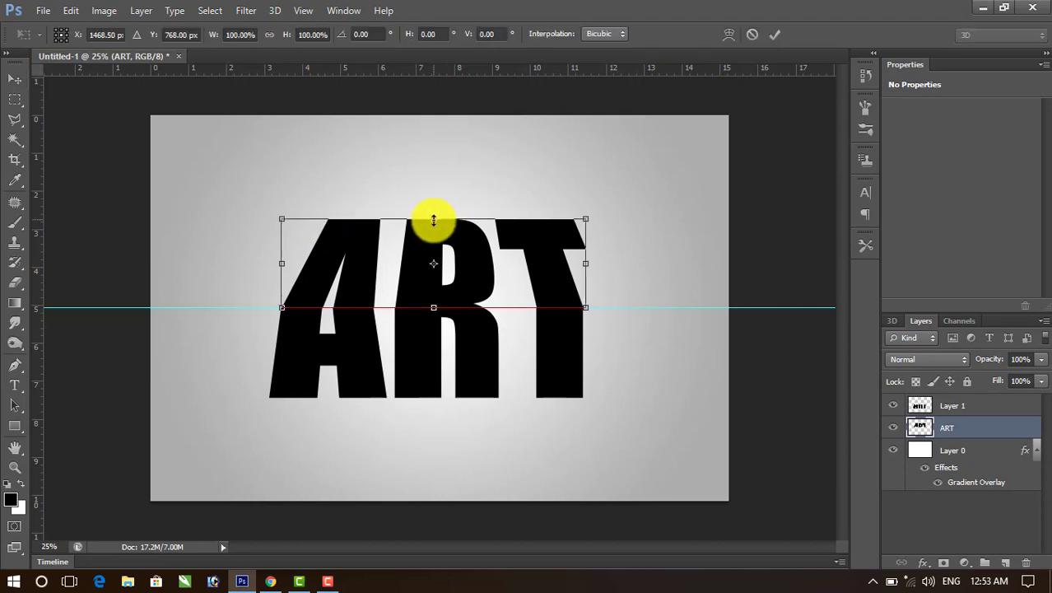
pyautogui.moveTo(433, 221); pyautogui.dragTo(434, 228)
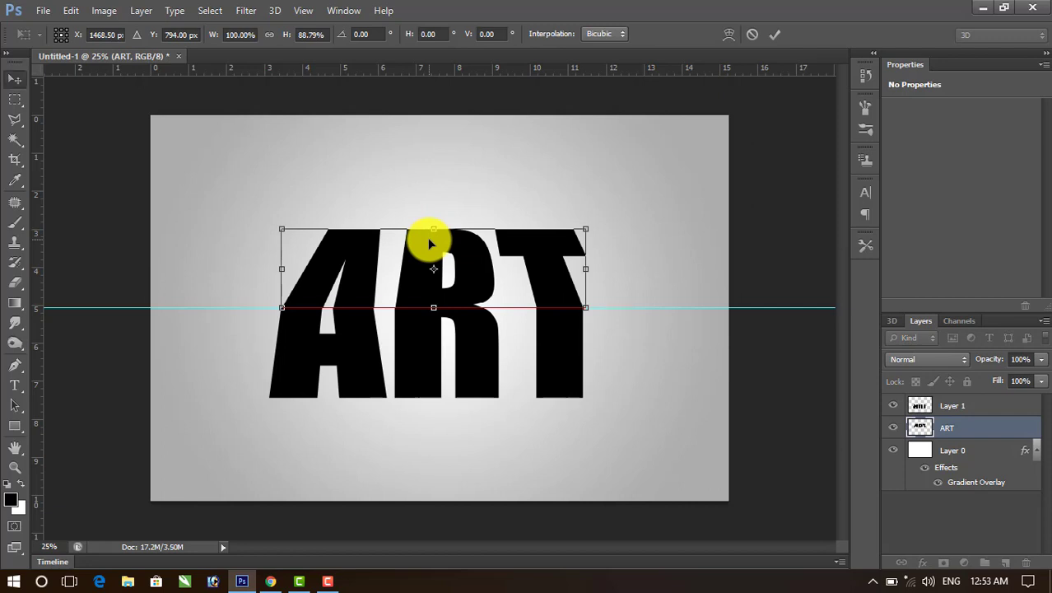
pyautogui.press('Return')
# Narrow the bottom edge of the lower letter halves on Layer 1 with a Perspective transform of about -9.76° horizontal skew
pyautogui.click(421, 352)
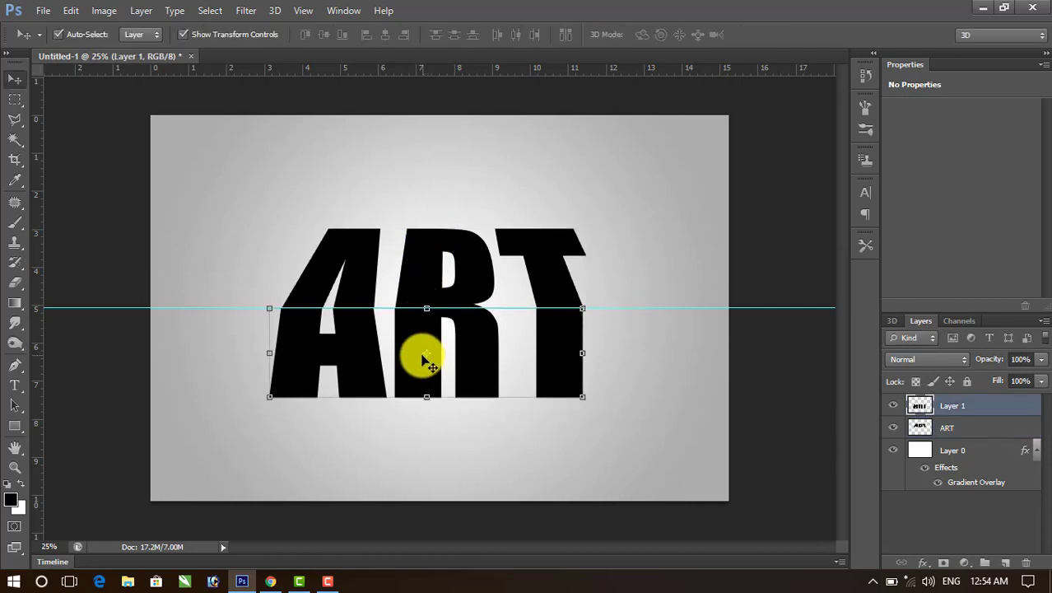
pyautogui.click(70, 15)
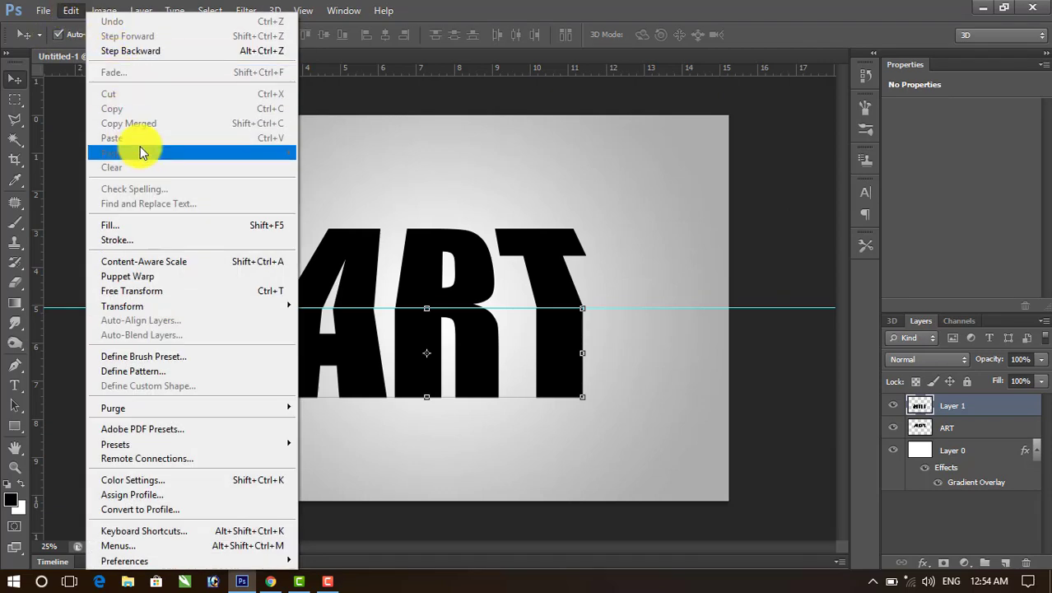
pyautogui.moveTo(233, 305)
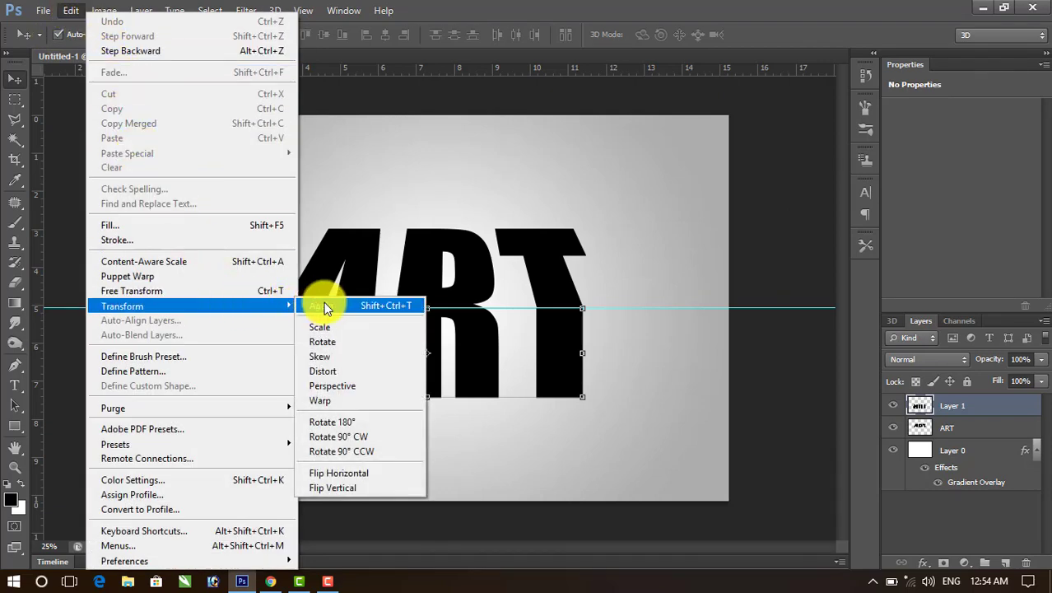
pyautogui.click(360, 386)
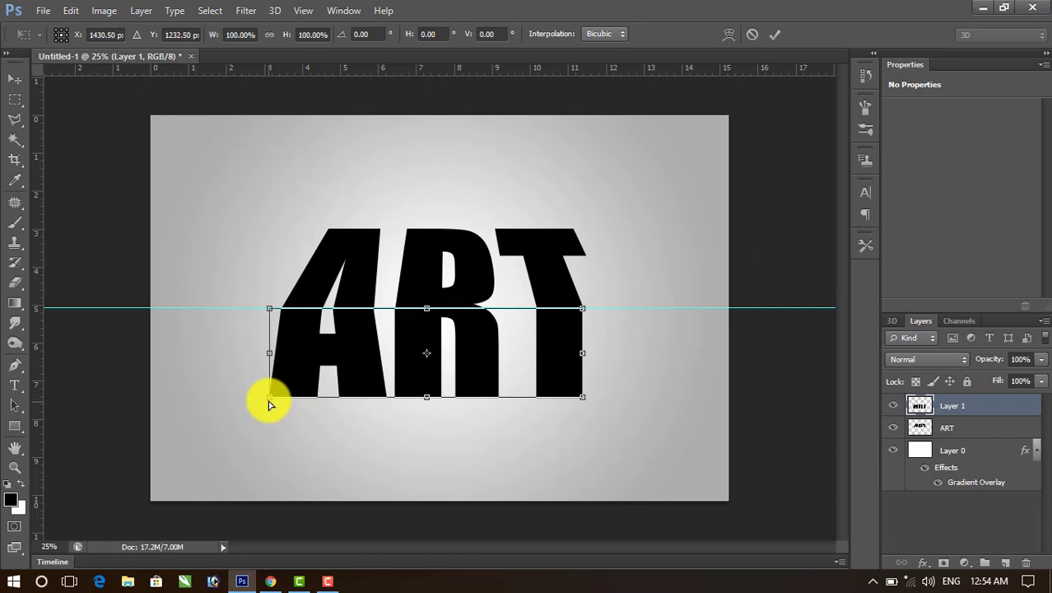
pyautogui.moveTo(269, 396); pyautogui.dragTo(284, 397)
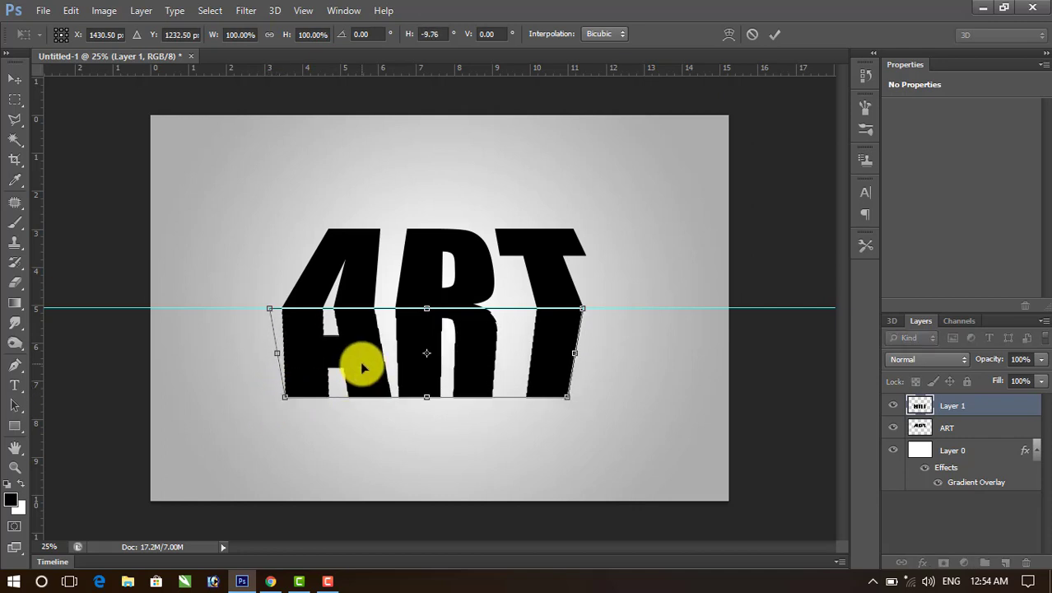
pyautogui.press('Return')
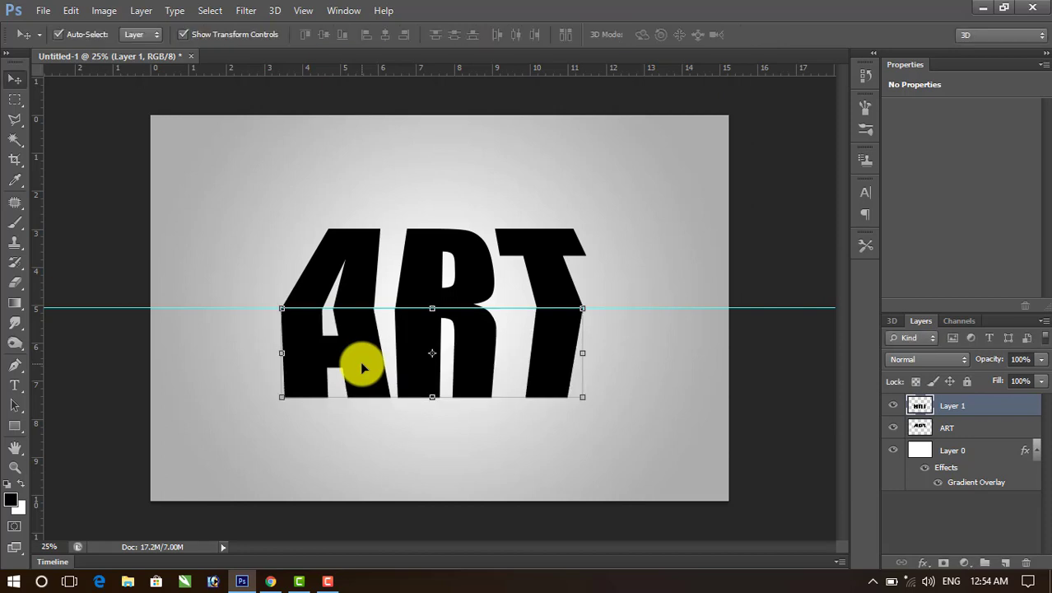
pyautogui.click(766, 428)
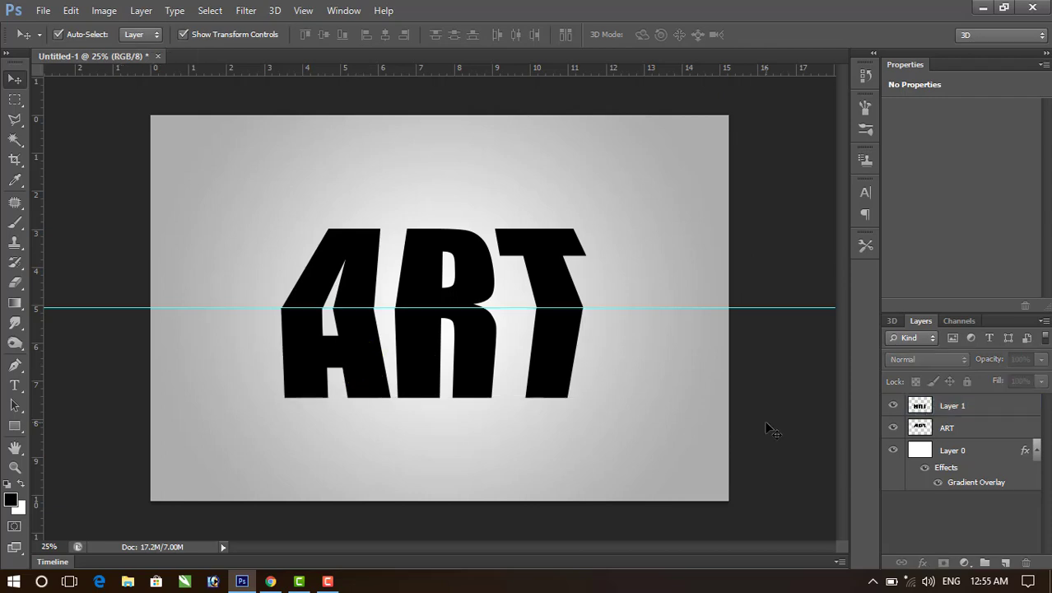
# Open the sunset-scenery-landscape-tree digital art JPG from the Desktop
pyautogui.hotkey('ctrl', 'o')
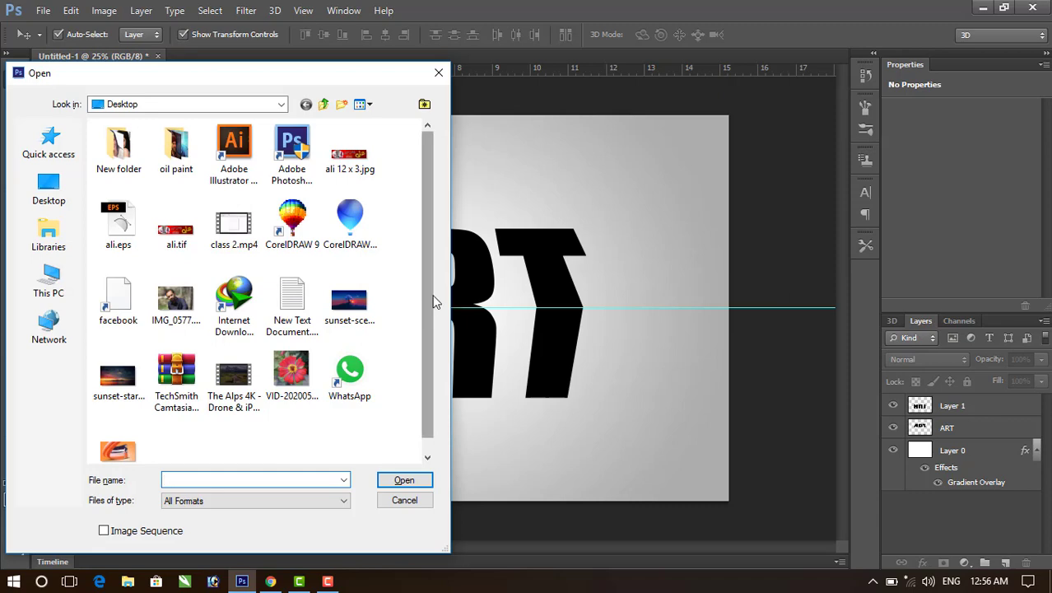
pyautogui.scroll(-1, 429, 317)
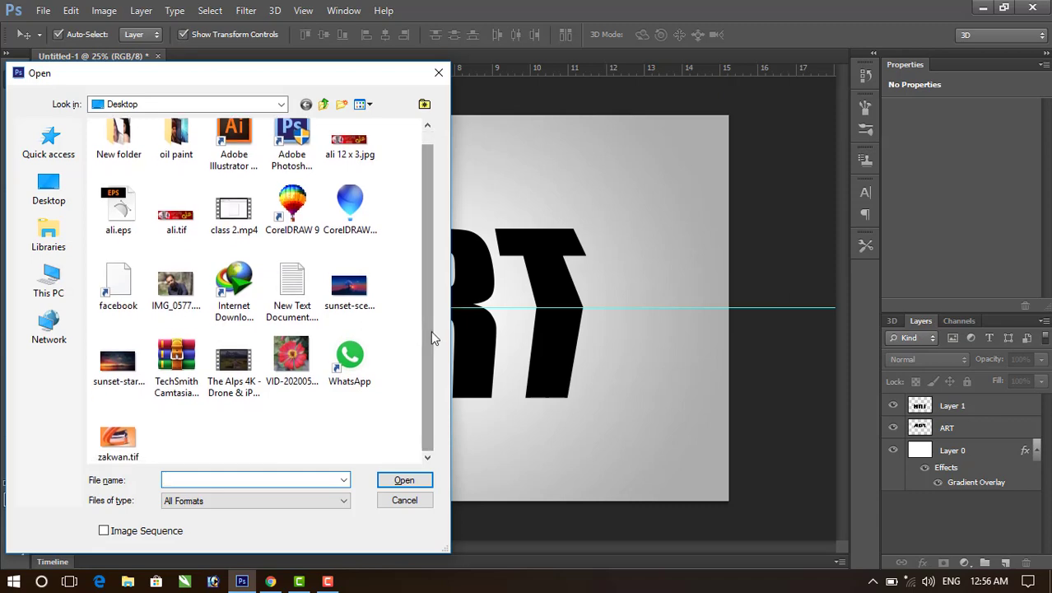
pyautogui.click(357, 292)
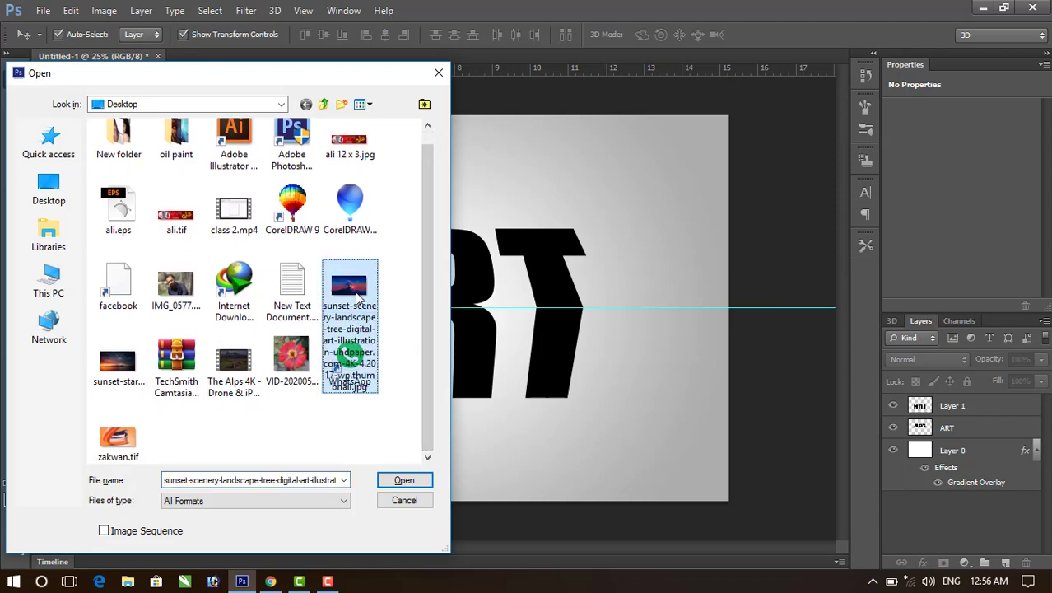
pyautogui.click(403, 479)
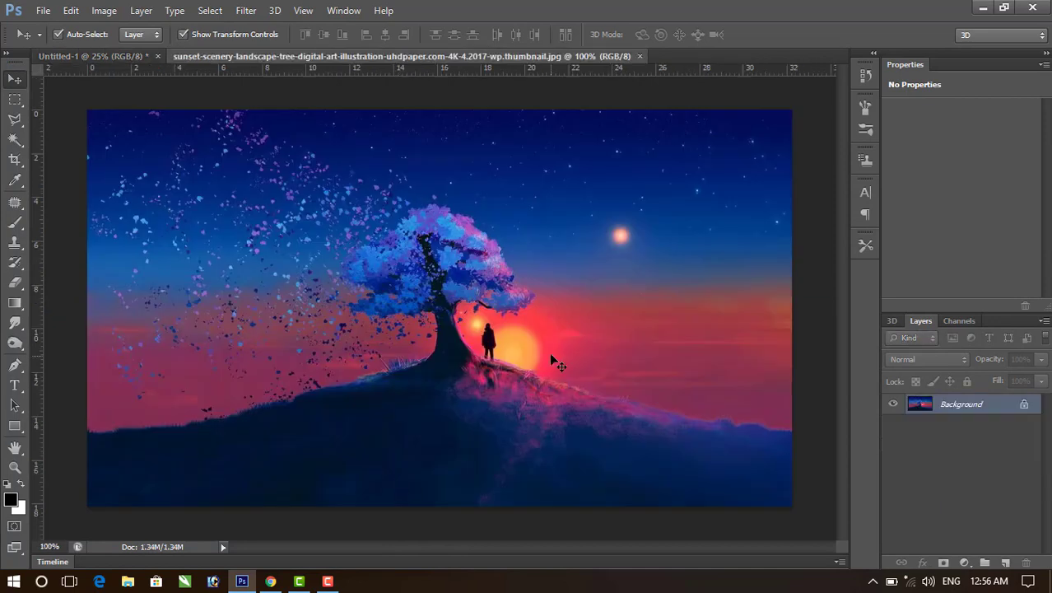
# Copy the tree image into Untitled-1 above Layer 1 and enlarge it to cover the lower letter halves
pyautogui.moveTo(280, 189); pyautogui.dragTo(266, 213)
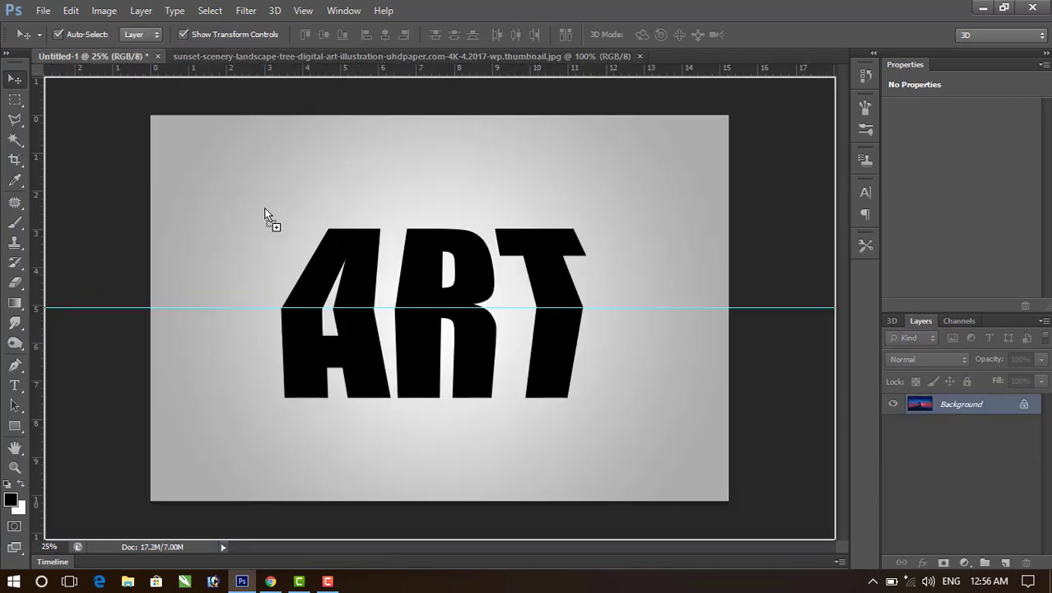
pyautogui.moveTo(386, 320); pyautogui.dragTo(386, 322)
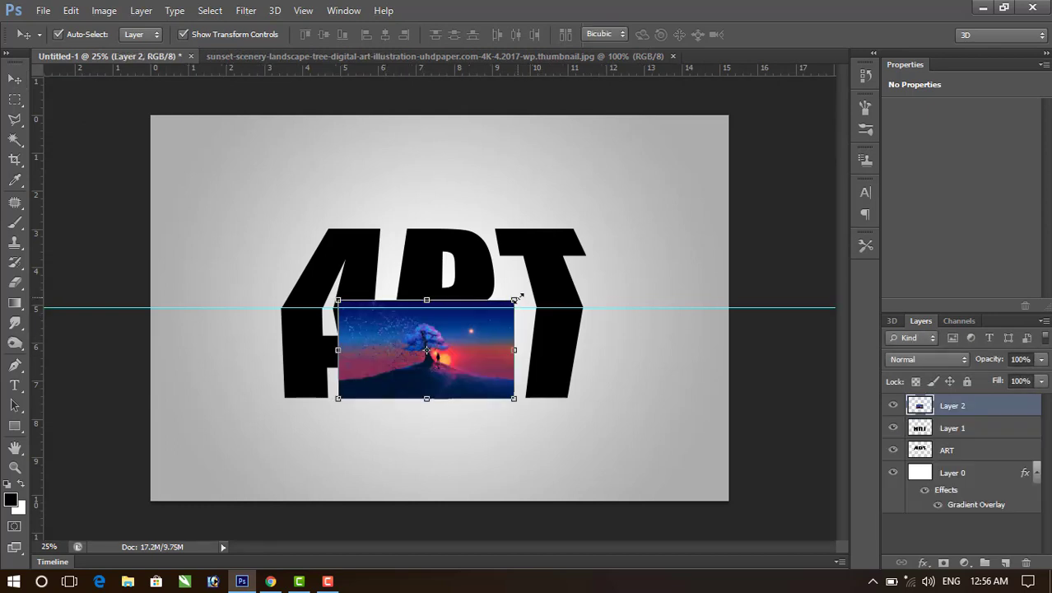
pyautogui.moveTo(516, 298); pyautogui.dragTo(601, 265)
pyautogui.press('Return')
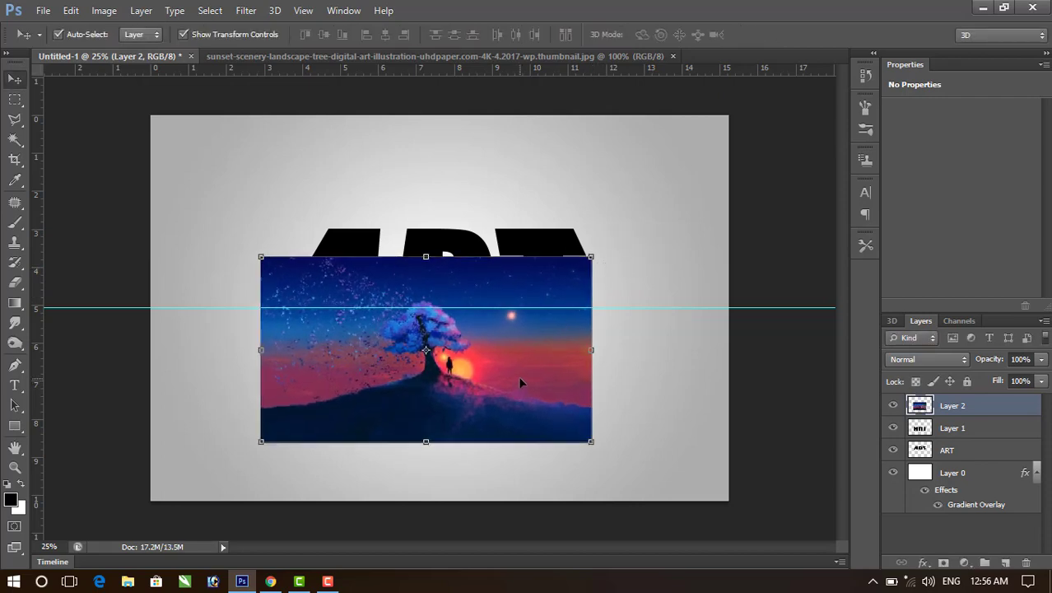
# Clip the tree image to Layer 1 and shift it so the silhouetted figure and sun fall inside the R
pyautogui.rightClick(950, 409)
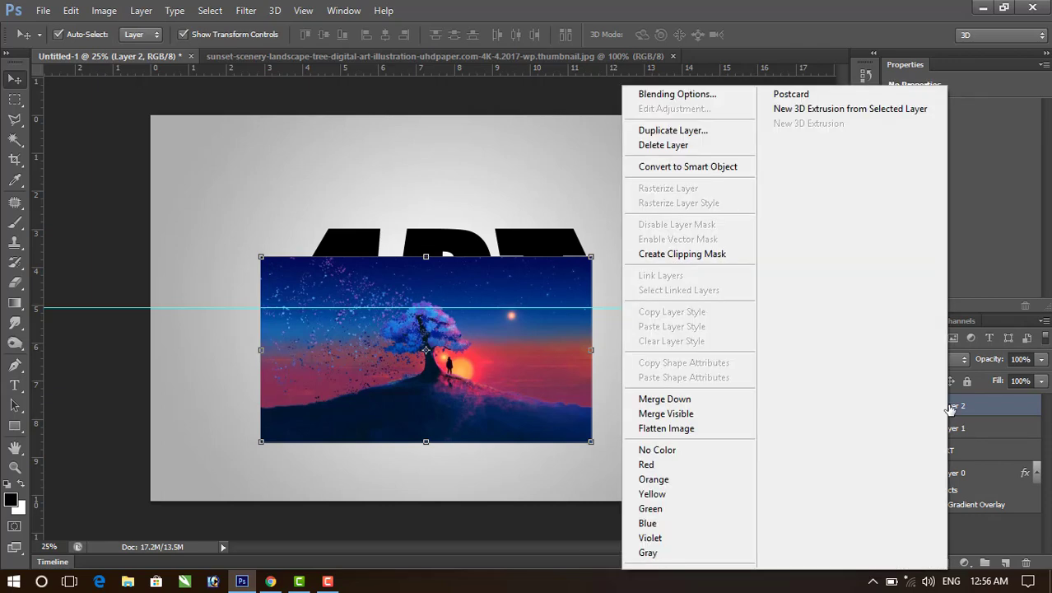
pyautogui.click(703, 256)
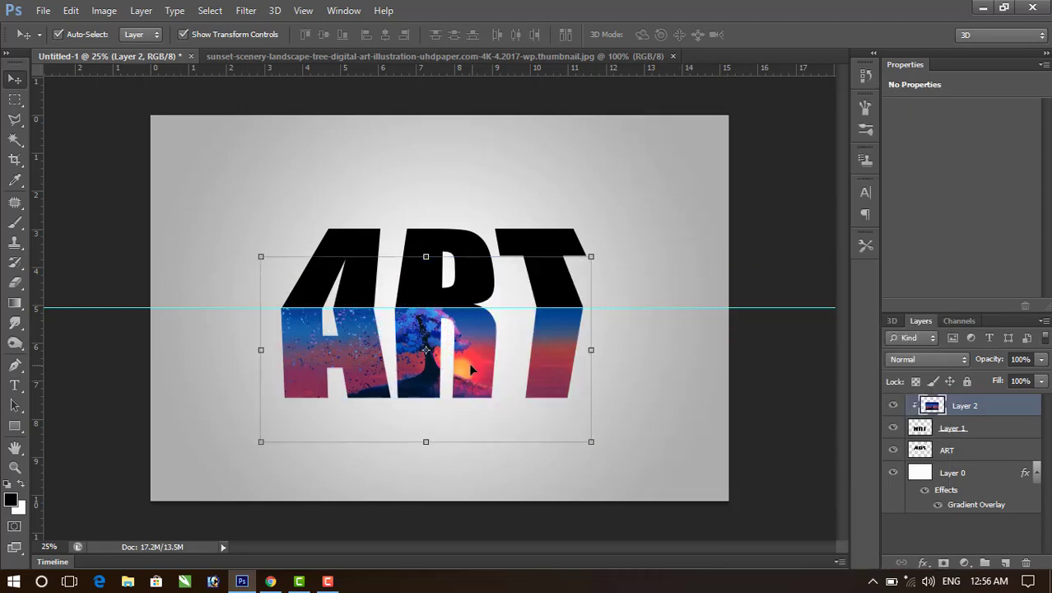
pyautogui.moveTo(470, 366); pyautogui.dragTo(487, 344)
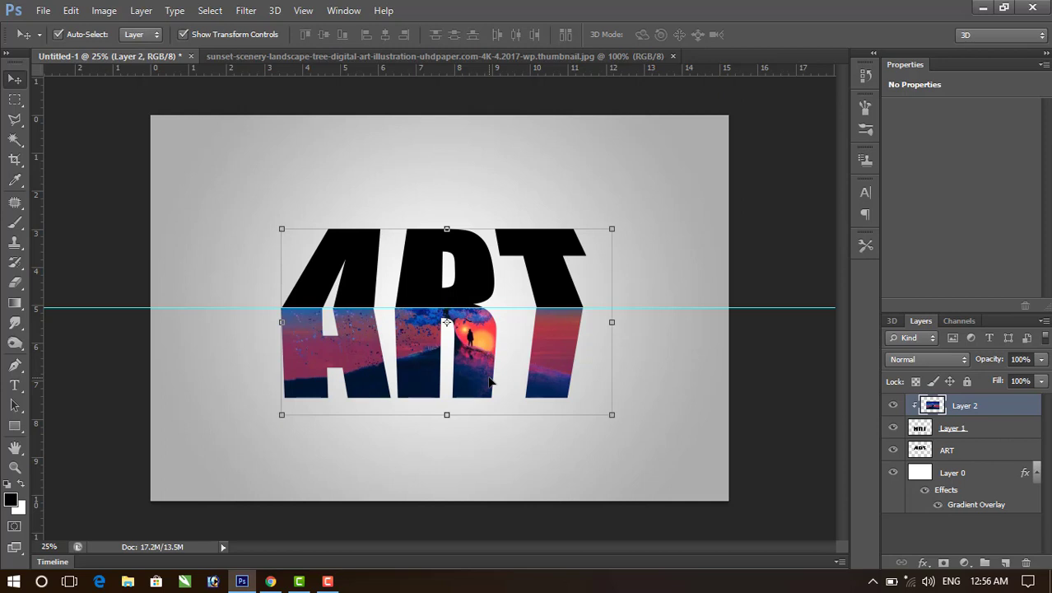
pyautogui.click(668, 367)
# Select the ART layer and open the sunset-stars-landscape-scenery JPG from the Desktop
pyautogui.click(540, 272)
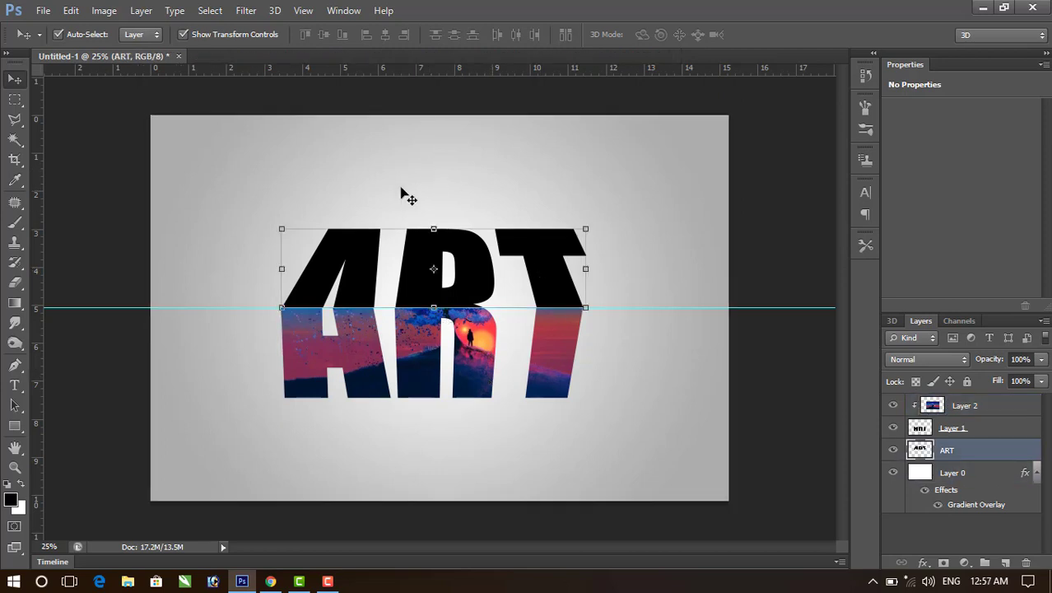
pyautogui.hotkey('ctrl', 'o')
pyautogui.click(118, 379)
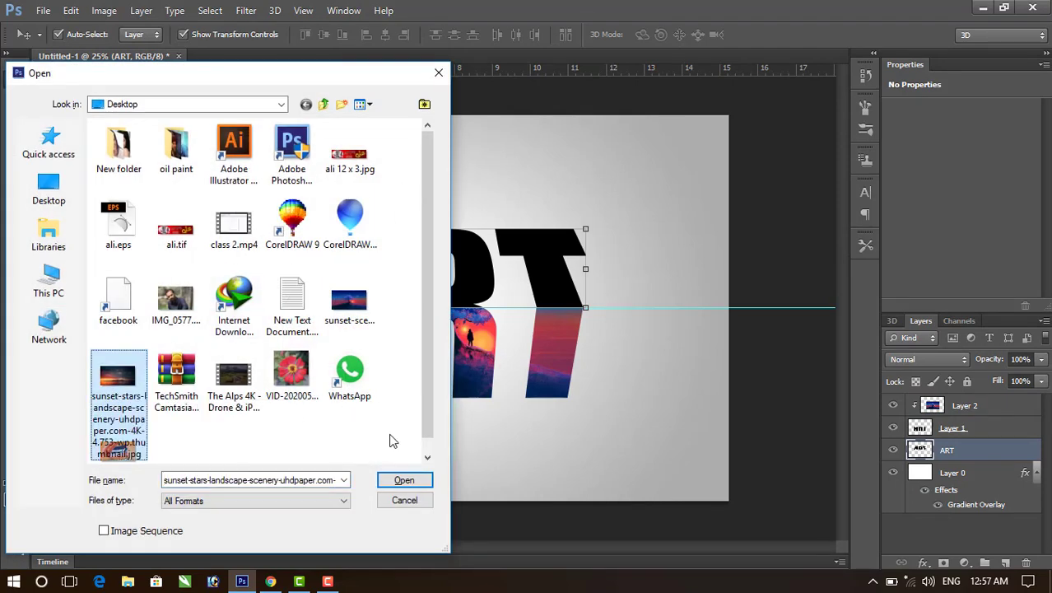
pyautogui.click(402, 480)
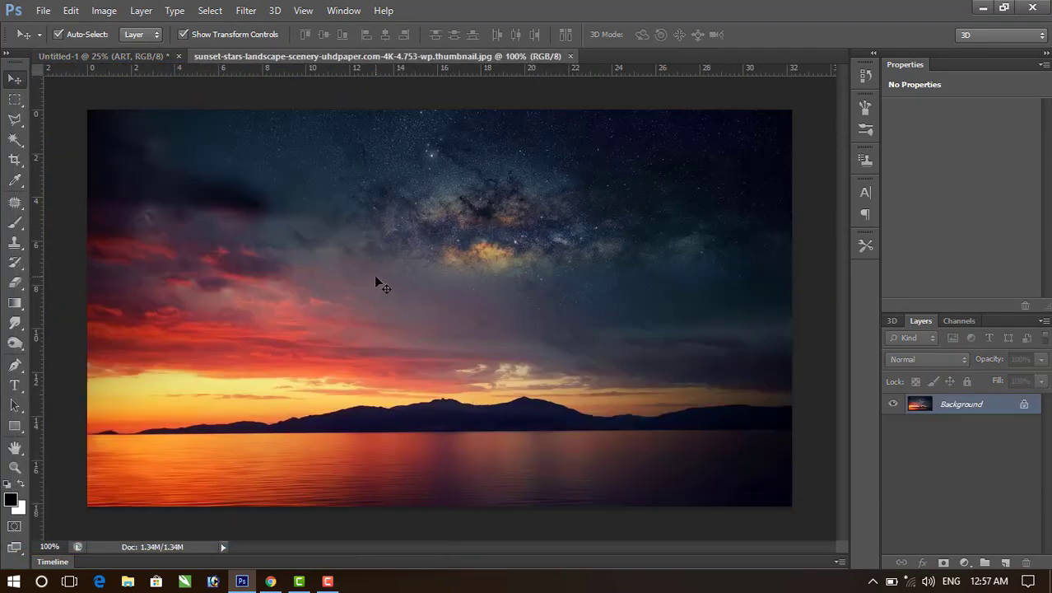
# Copy the starry sunset image into Untitled-1 above the ART layer, then enlarge and position it to cover the upper letter halves
pyautogui.moveTo(381, 284); pyautogui.dragTo(297, 218)
pyautogui.moveTo(321, 263); pyautogui.dragTo(461, 298)
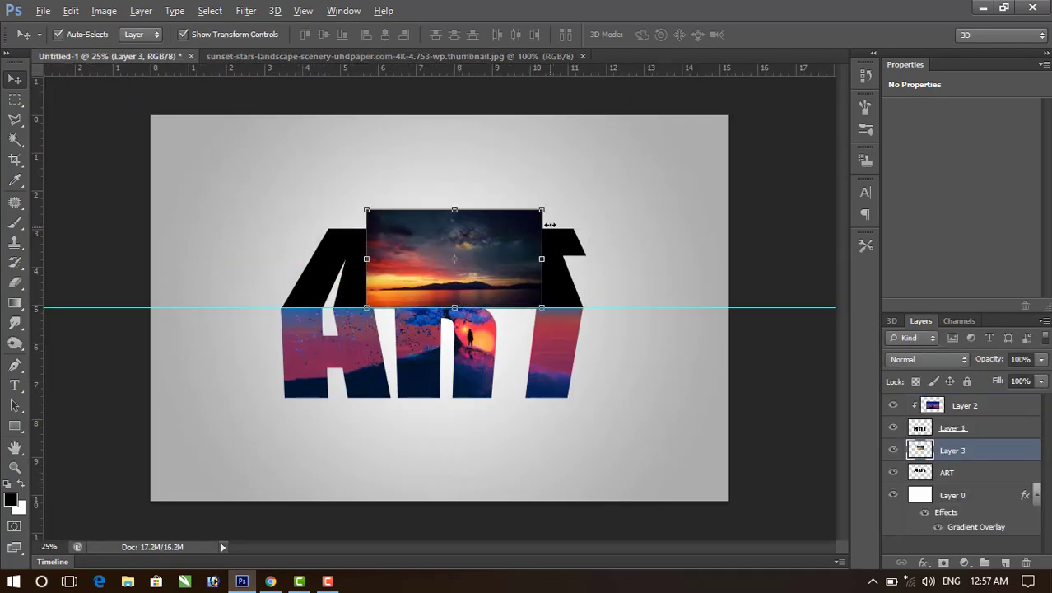
pyautogui.moveTo(543, 208); pyautogui.dragTo(625, 179)
pyautogui.press('Return')
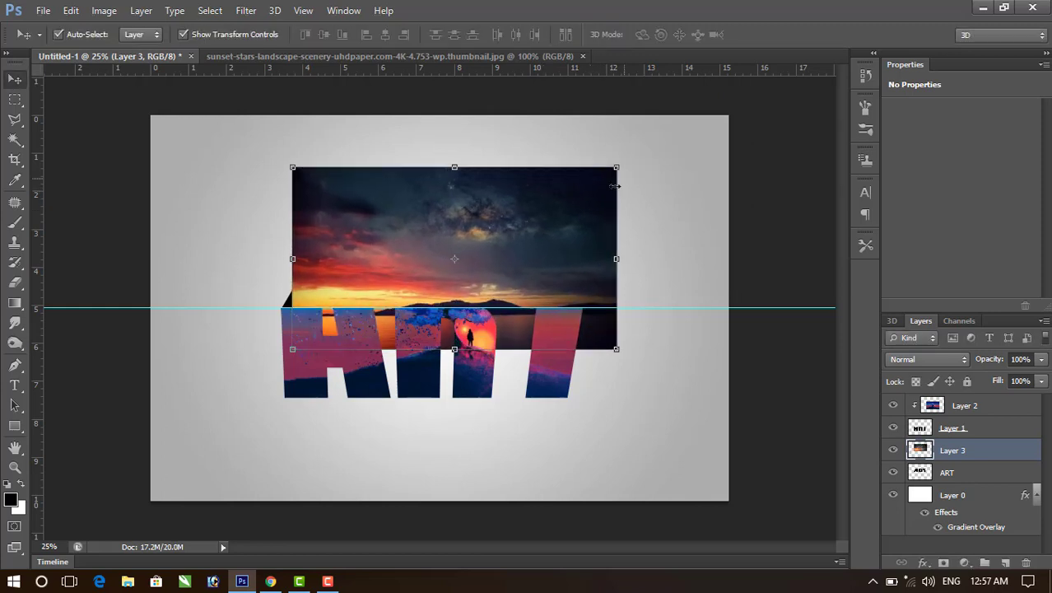
pyautogui.moveTo(500, 271); pyautogui.dragTo(481, 278)
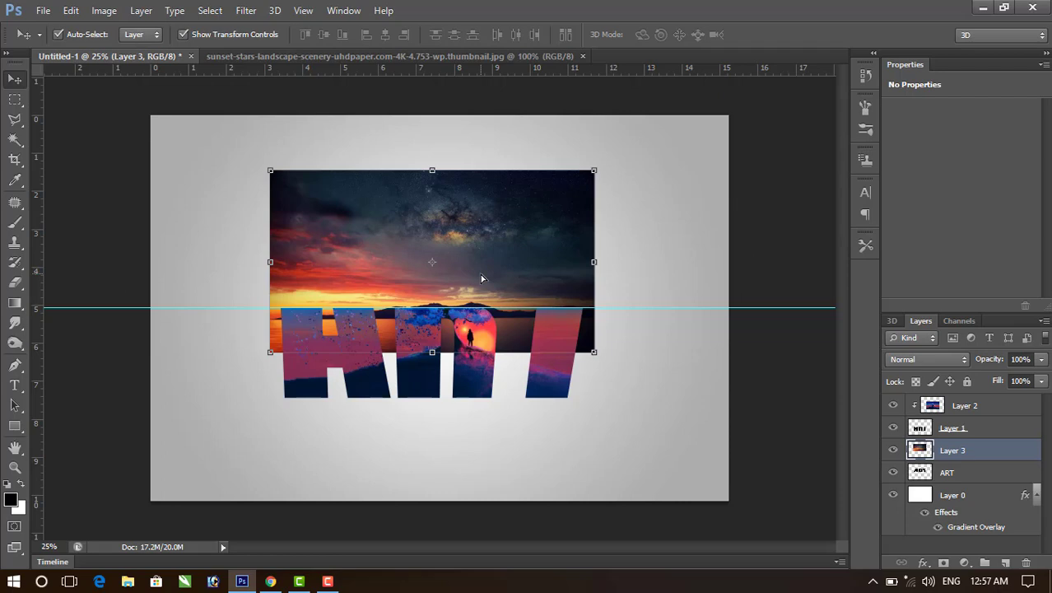
# Clip the starry sunset image to the ART layer and move it up so the mountains and water show in the letters
pyautogui.rightClick(960, 453)
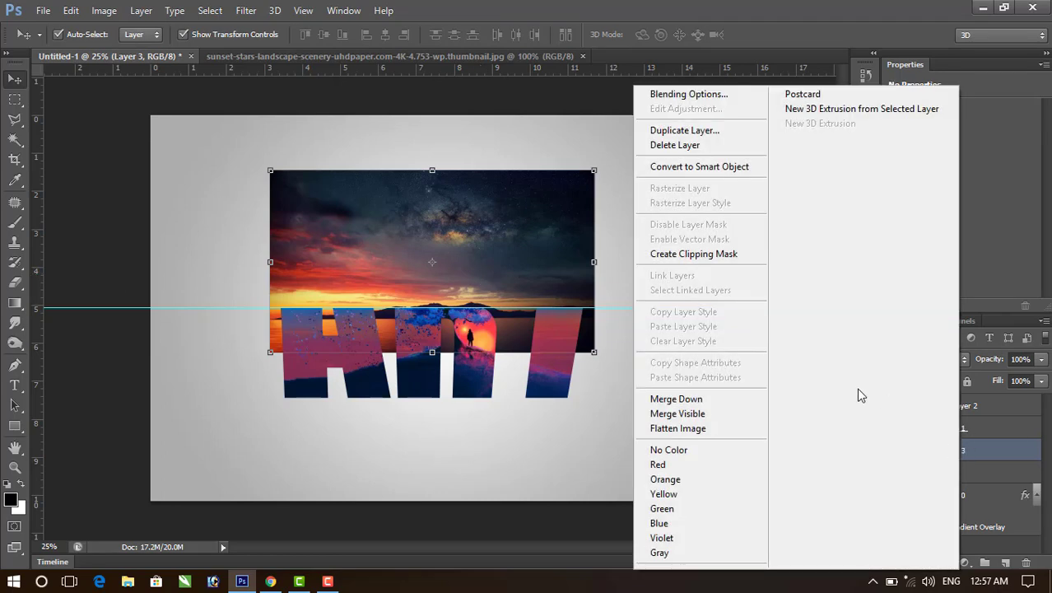
pyautogui.click(716, 255)
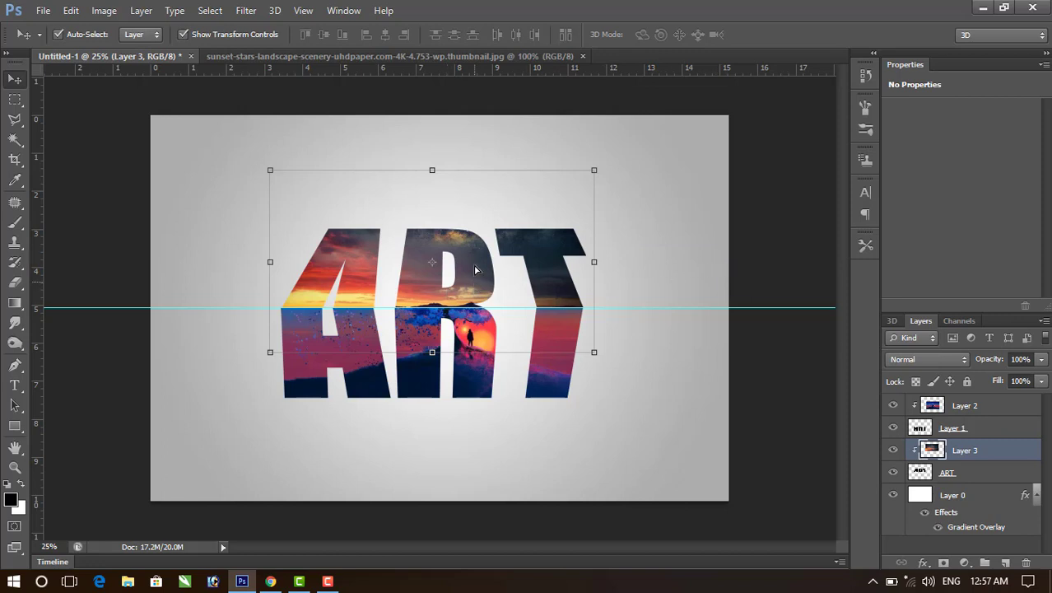
pyautogui.moveTo(475, 270); pyautogui.dragTo(472, 263)
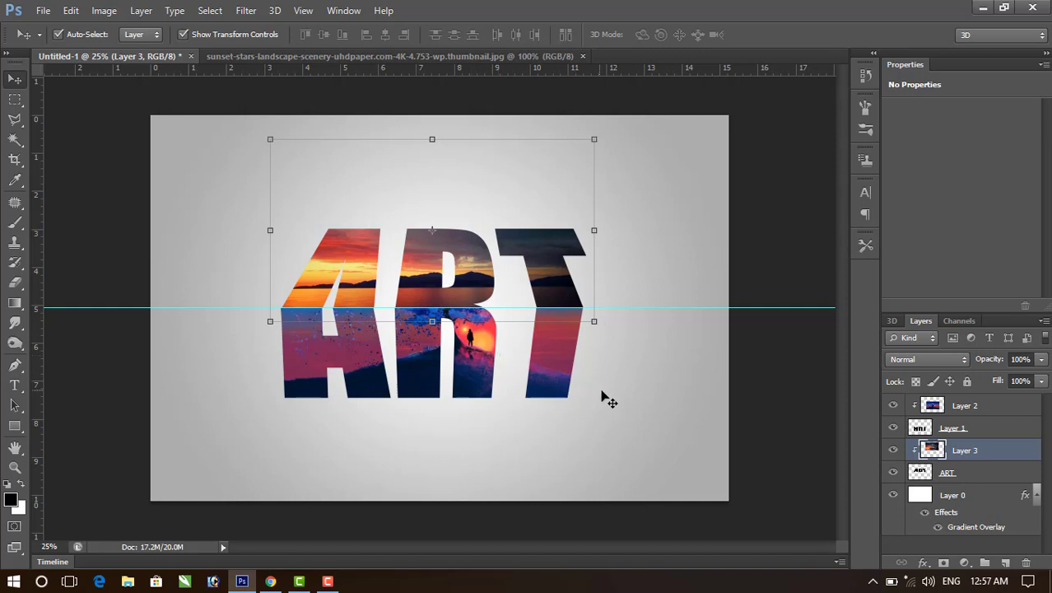
# Add a new layer above Layer 3 and paint a soft white brush stroke along the fold line across all three letters
pyautogui.click(1004, 563)
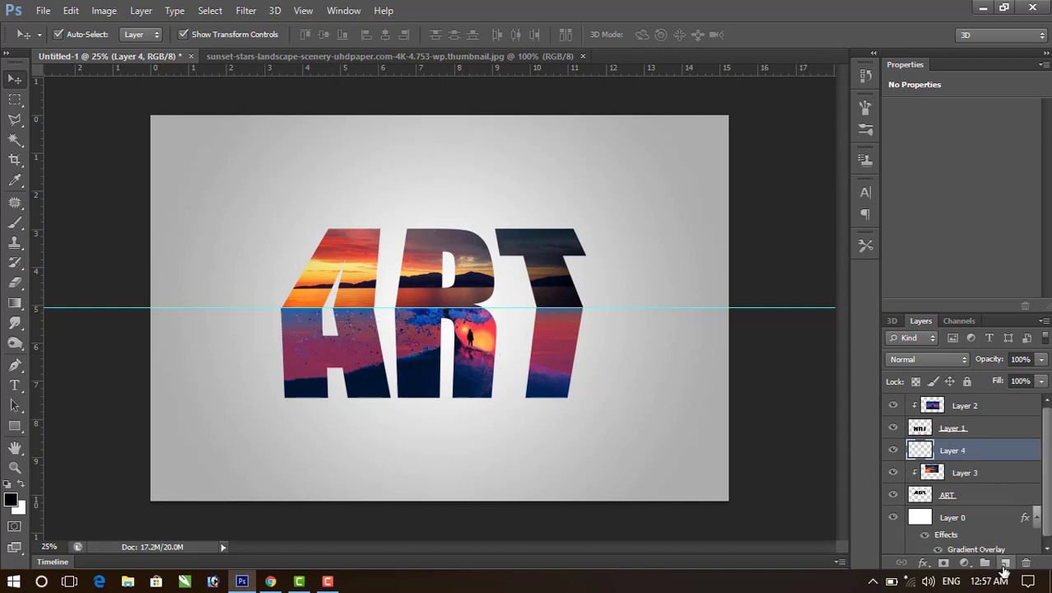
pyautogui.click(15, 223)
pyautogui.click(25, 485)
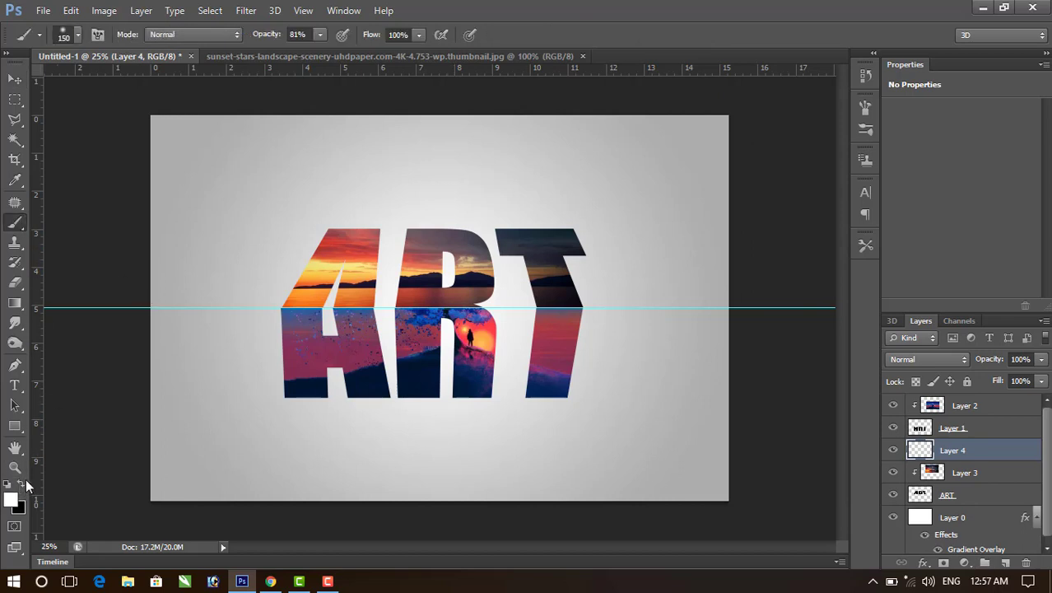
pyautogui.moveTo(270, 308); pyautogui.dragTo(608, 305)
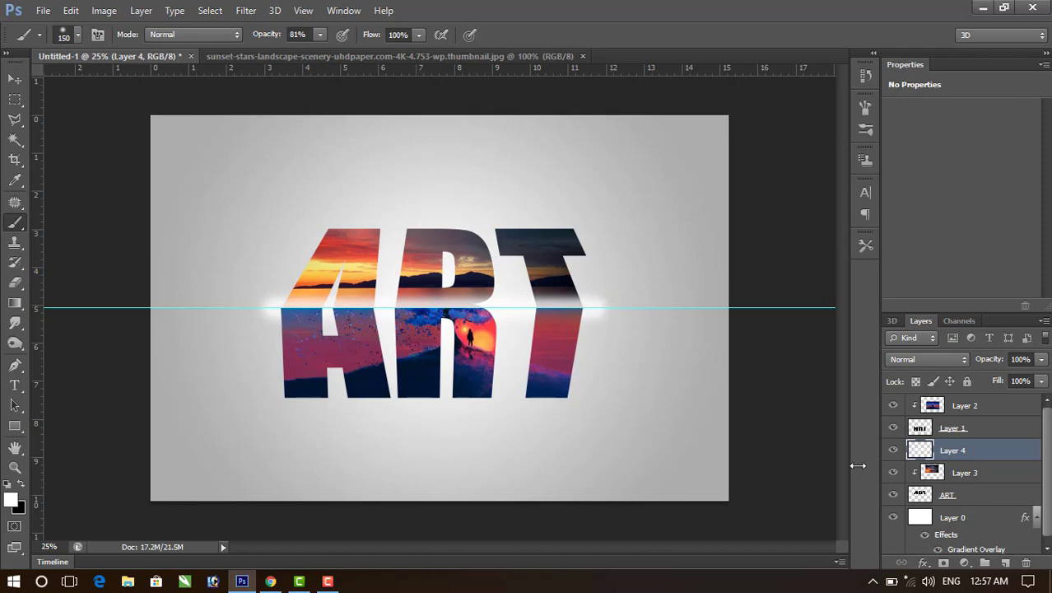
# Clip the white stroke on Layer 4 to the ART layer and lower its opacity to 85%
pyautogui.rightClick(954, 455)
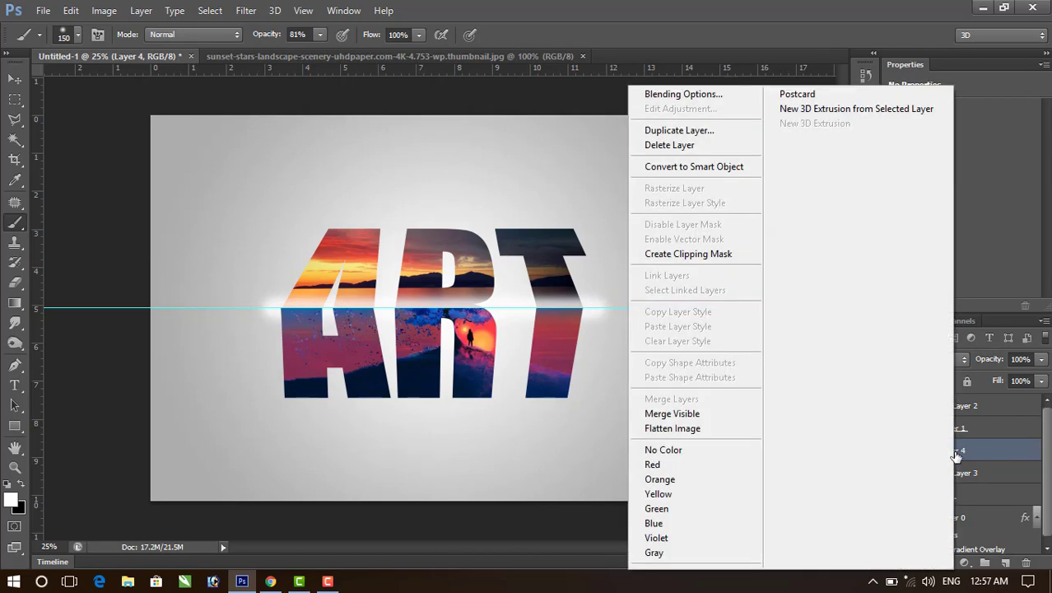
pyautogui.click(726, 258)
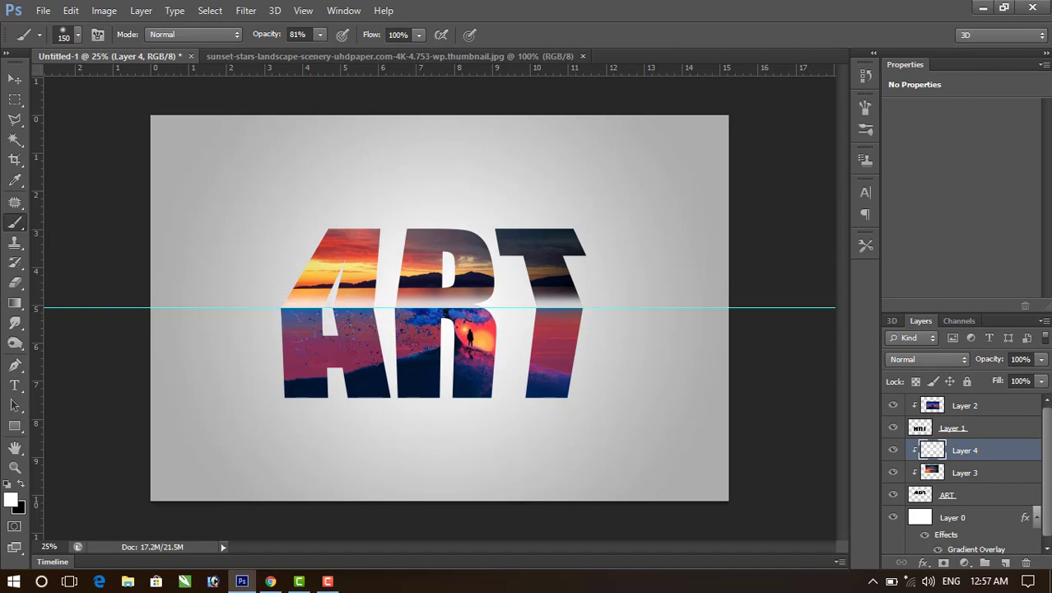
pyautogui.click(1041, 362)
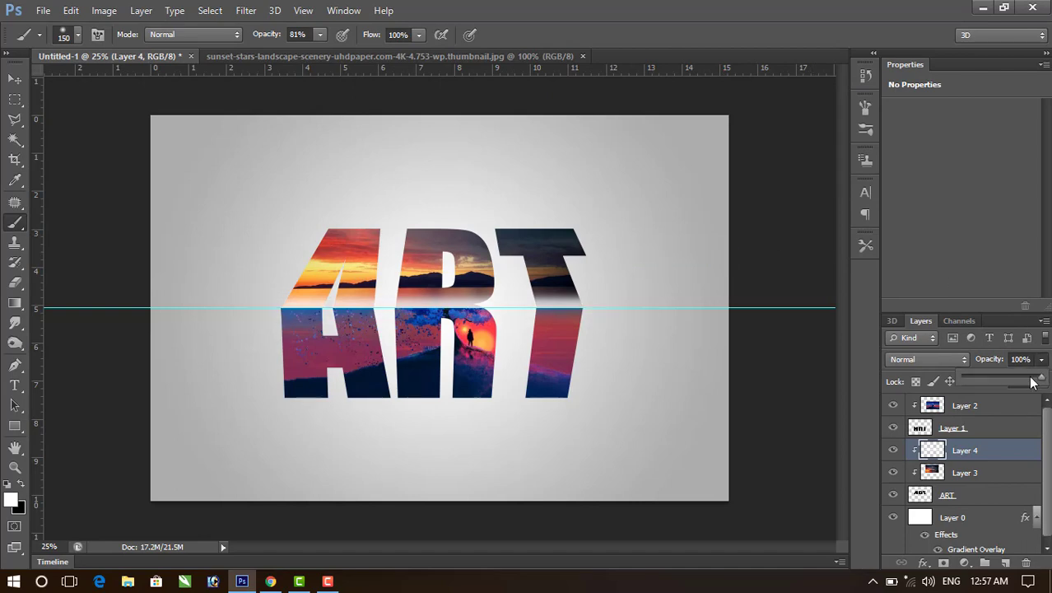
pyautogui.moveTo(1032, 380); pyautogui.dragTo(1027, 381)
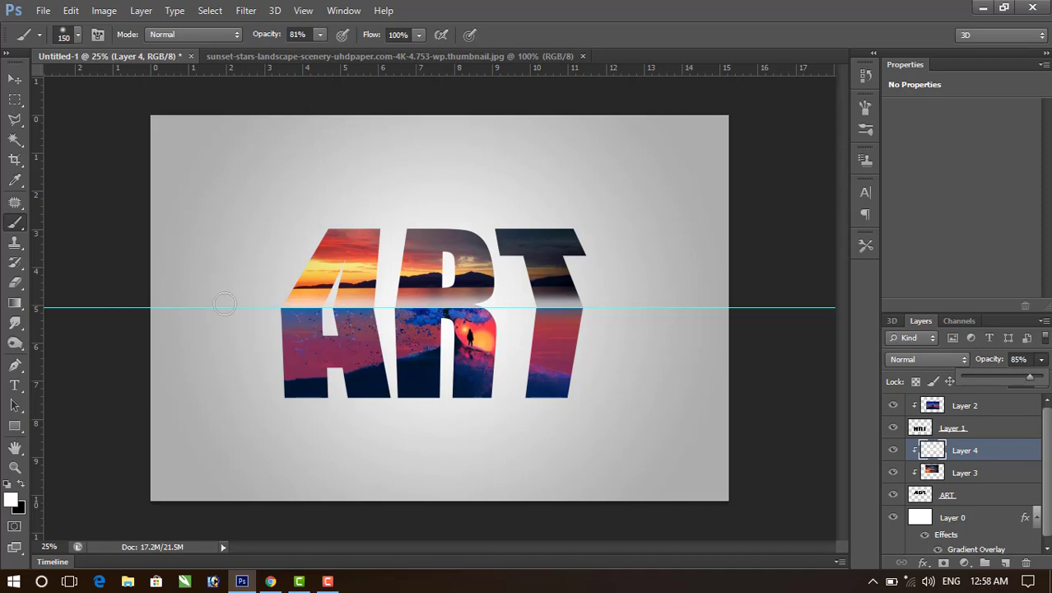
# Add a new layer above Layer 2 and ready the Brush tool with black as the foreground color
pyautogui.click(14, 79)
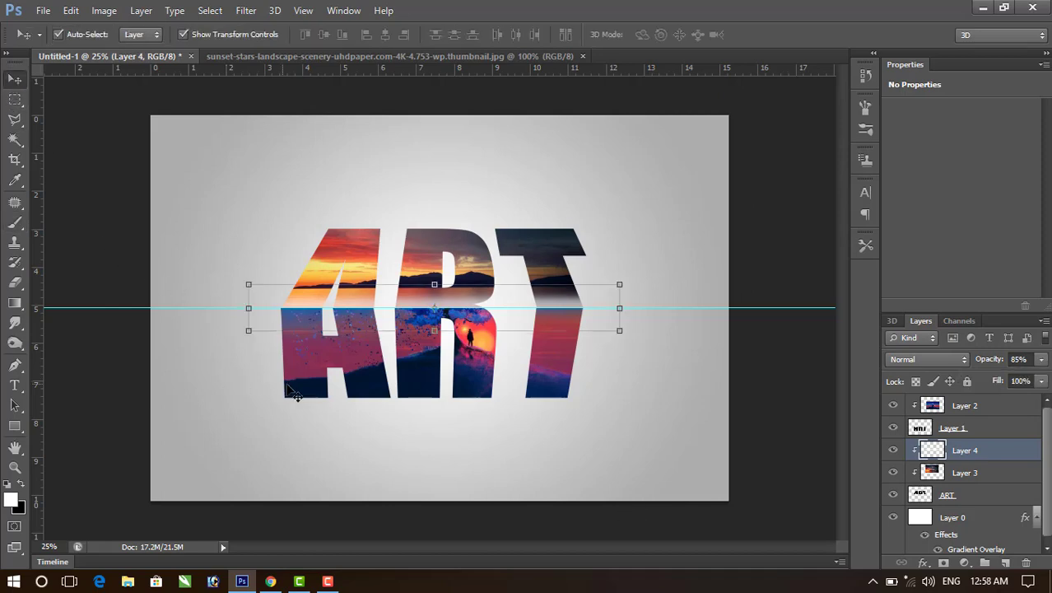
pyautogui.click(302, 385)
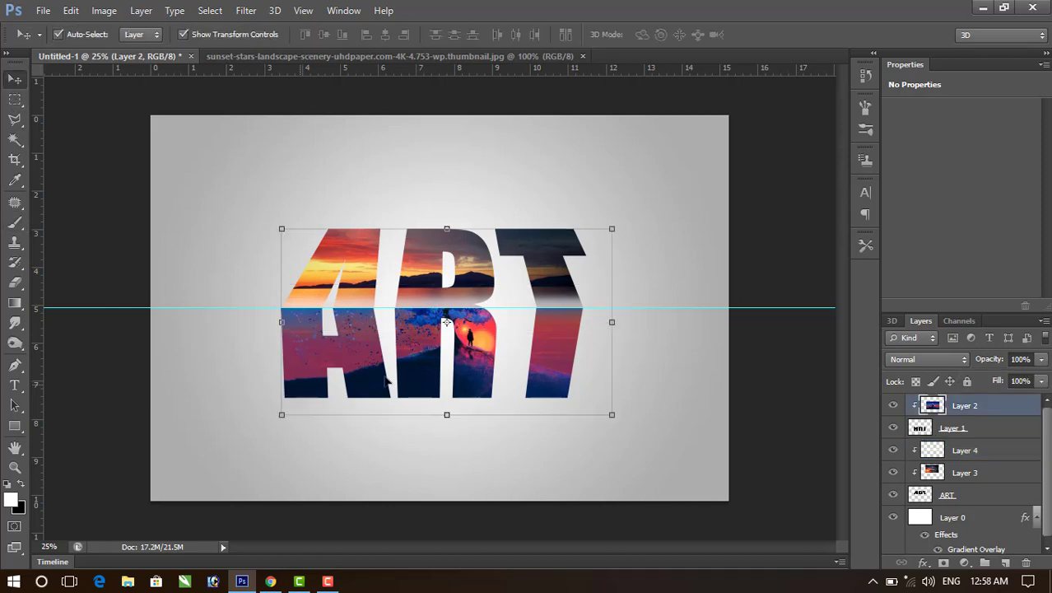
pyautogui.click(1005, 562)
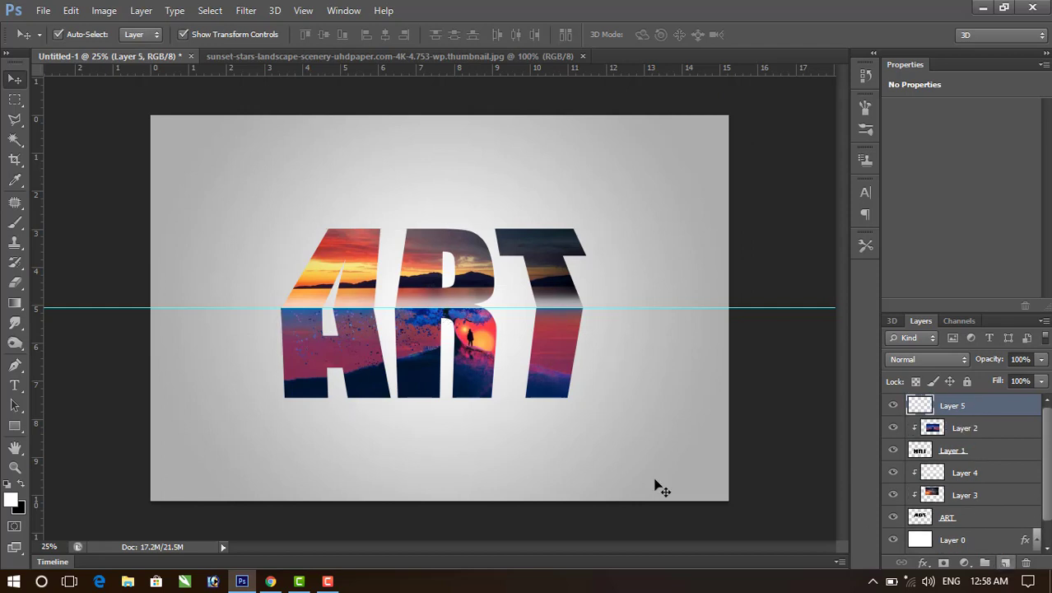
pyautogui.click(20, 486)
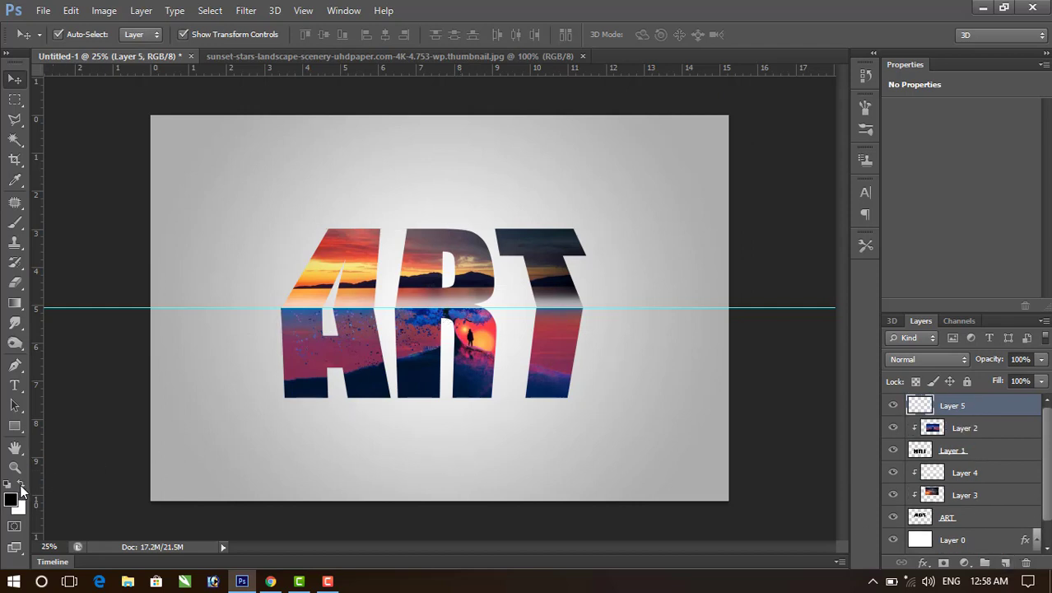
pyautogui.click(17, 227)
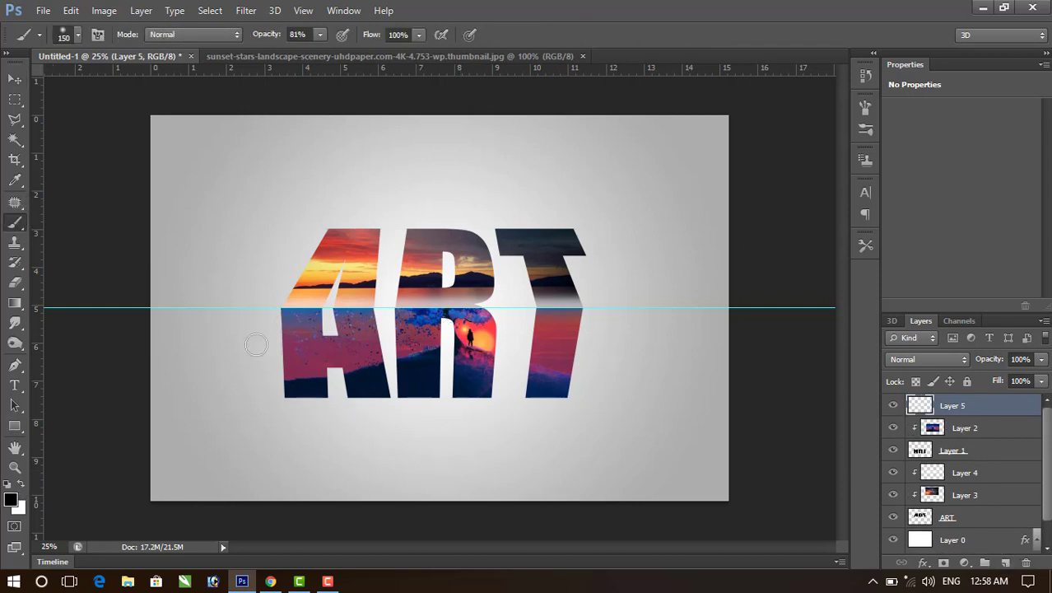
pyautogui.click(272, 310)
pyautogui.moveTo(301, 311); pyautogui.dragTo(486, 320)
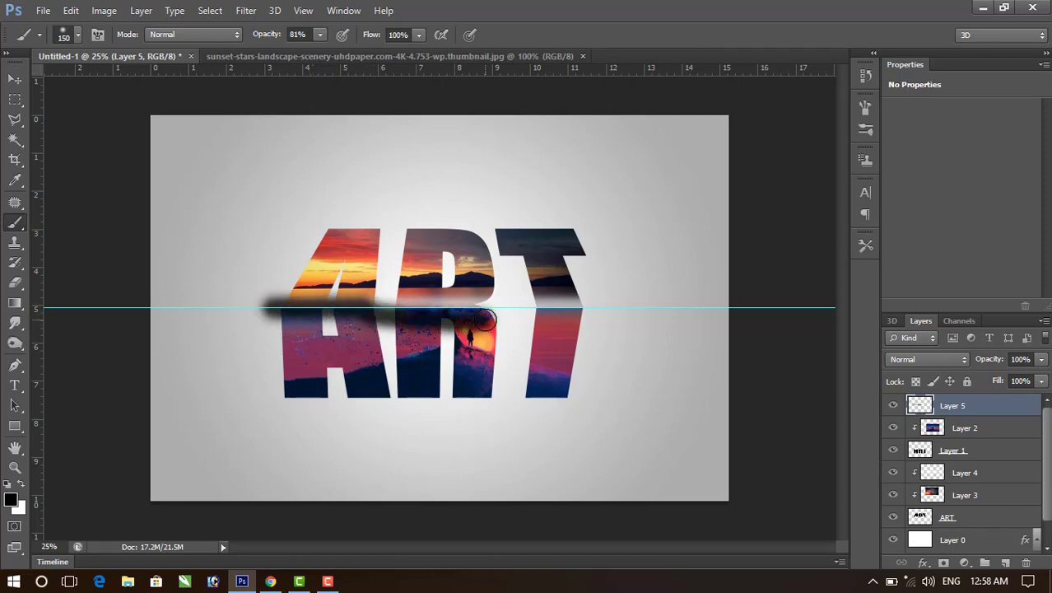
pyautogui.hotkey('ctrl', 'z')
# Paint a soft black brush stroke just below the fold line across the letters and clip it to Layer 1
pyautogui.moveTo(304, 316)
pyautogui.mouseDown()
pyautogui.moveTo(276, 315)
pyautogui.moveTo(595, 313)
pyautogui.mouseUp()
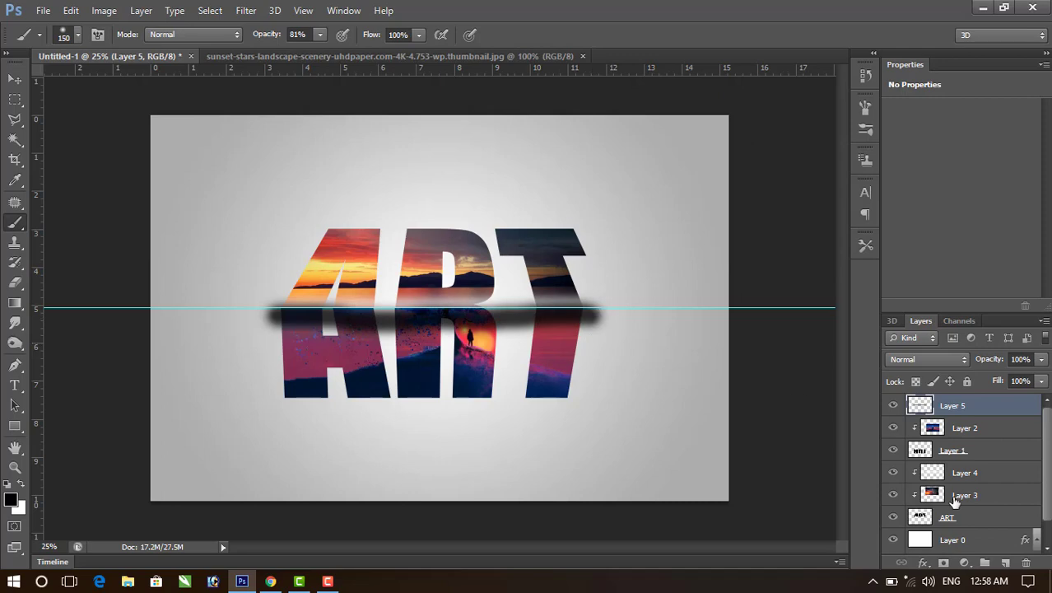
pyautogui.rightClick(956, 414)
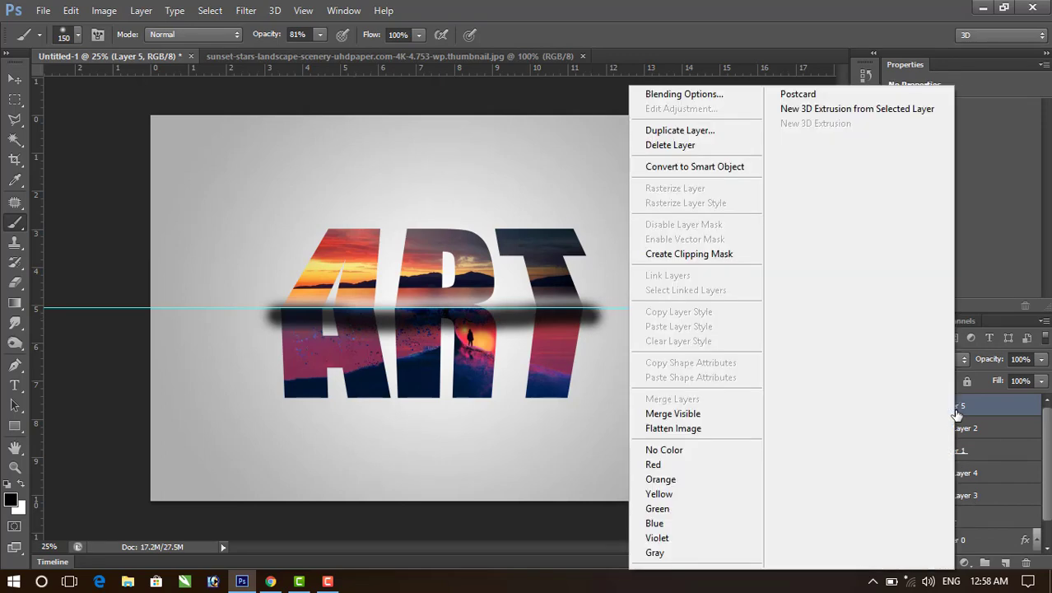
pyautogui.click(733, 256)
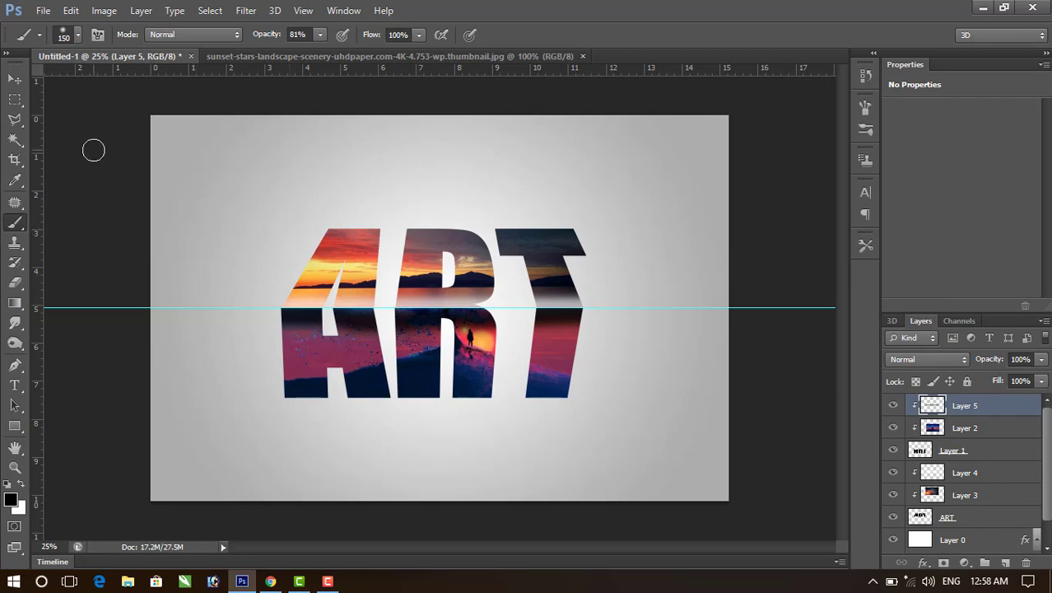
# Remove the horizontal guide from the fold line and select the Layer 0 background
pyautogui.click(14, 81)
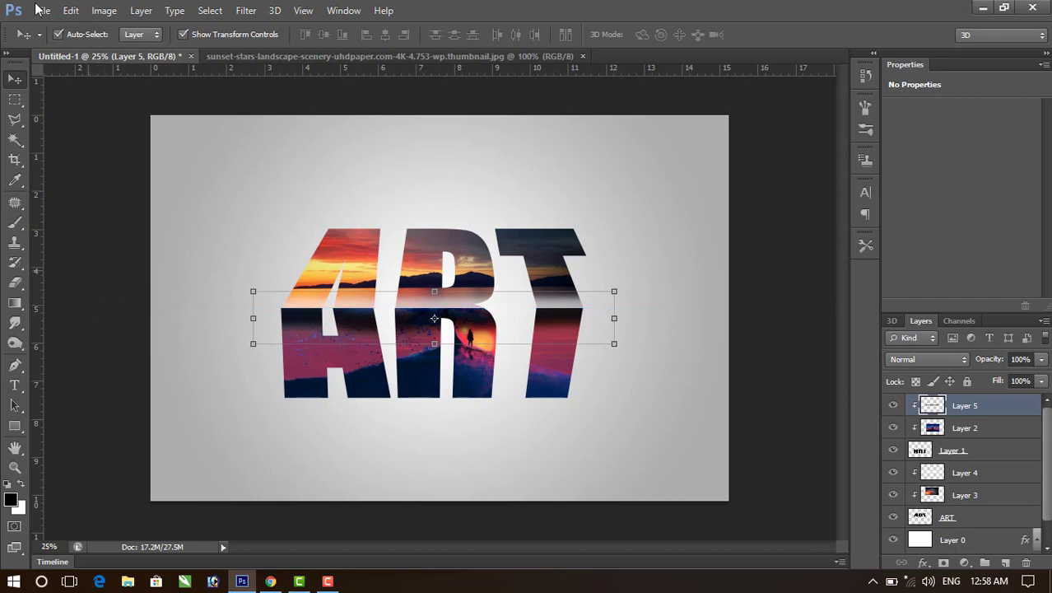
pyautogui.click(223, 206)
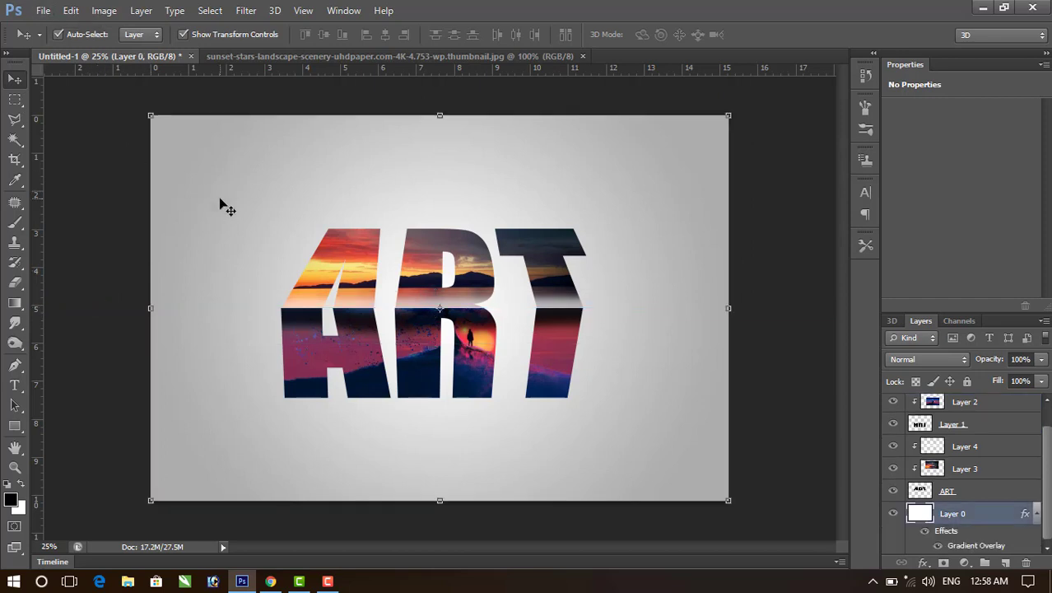